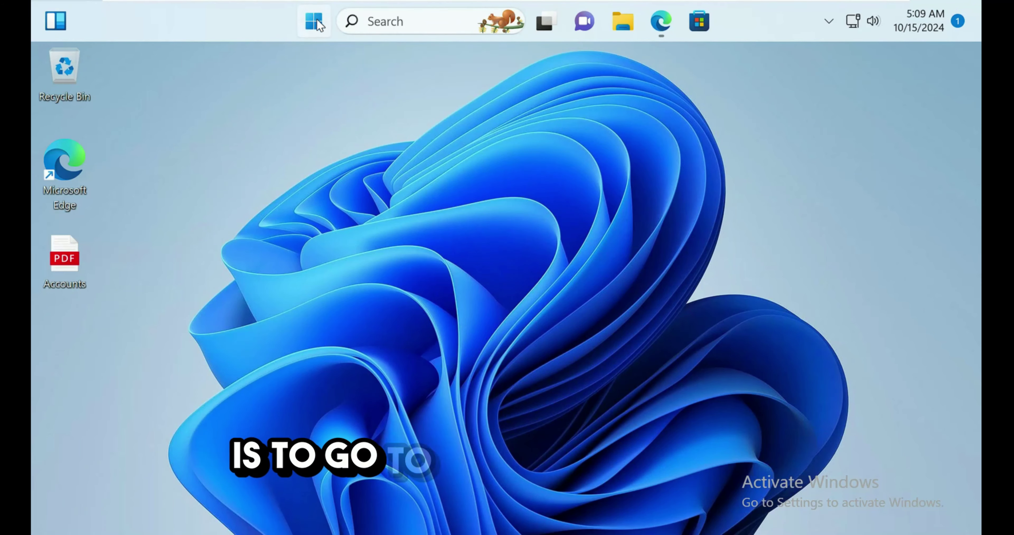
# Right-click the Start button to show the Win+X power-user menu.
pyautogui.rightClick(318, 23)
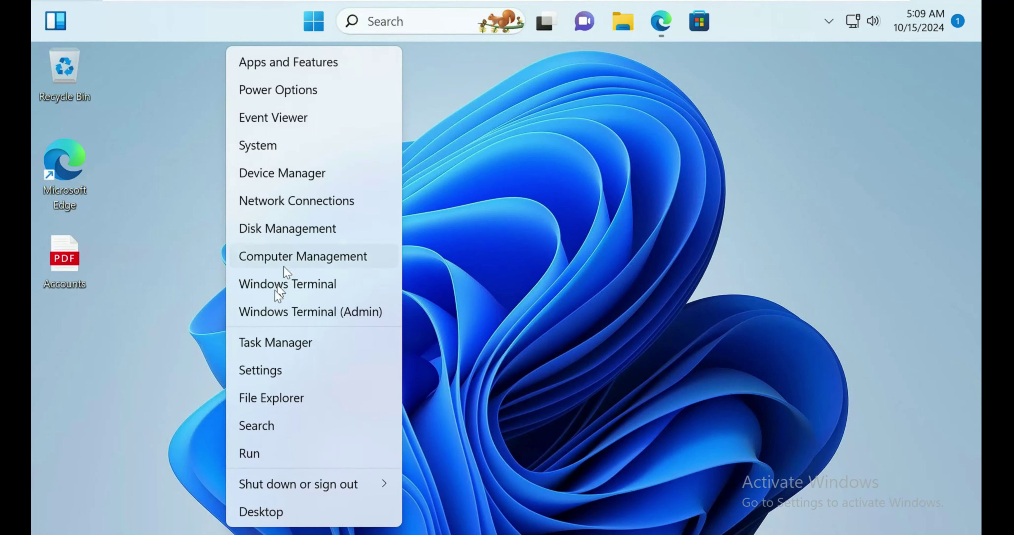
# Run the Internet Connections troubleshooter from Troubleshoot > Other troubleshooters, then cancel it.
pyautogui.click(260, 370)
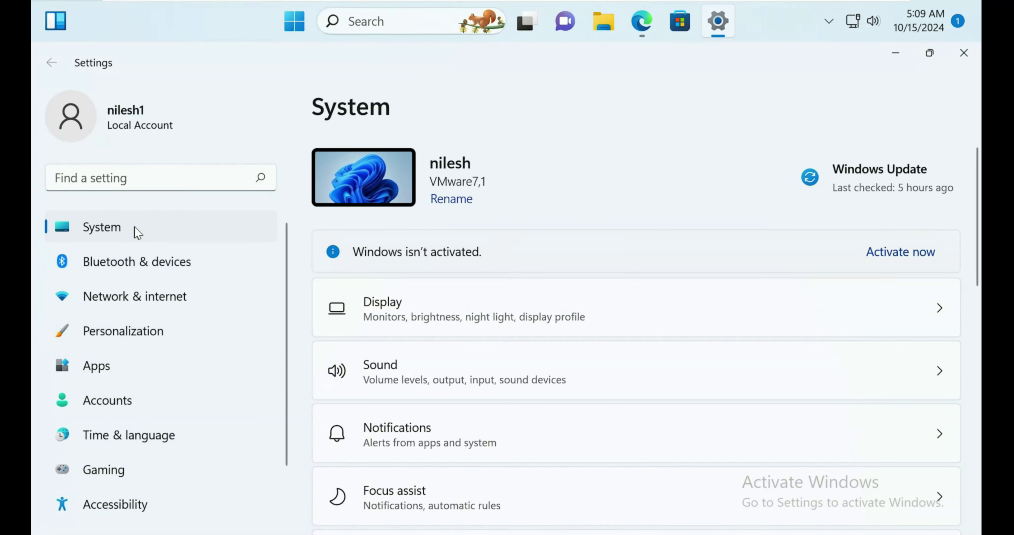
pyautogui.scroll(-7, 593, 338)
pyautogui.scroll(-5, 593, 339)
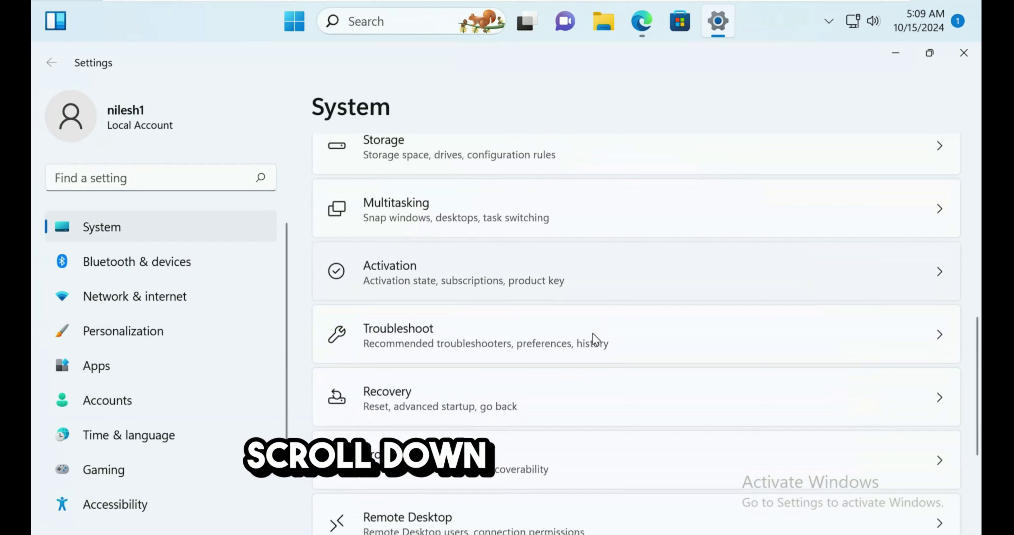
pyautogui.click(408, 268)
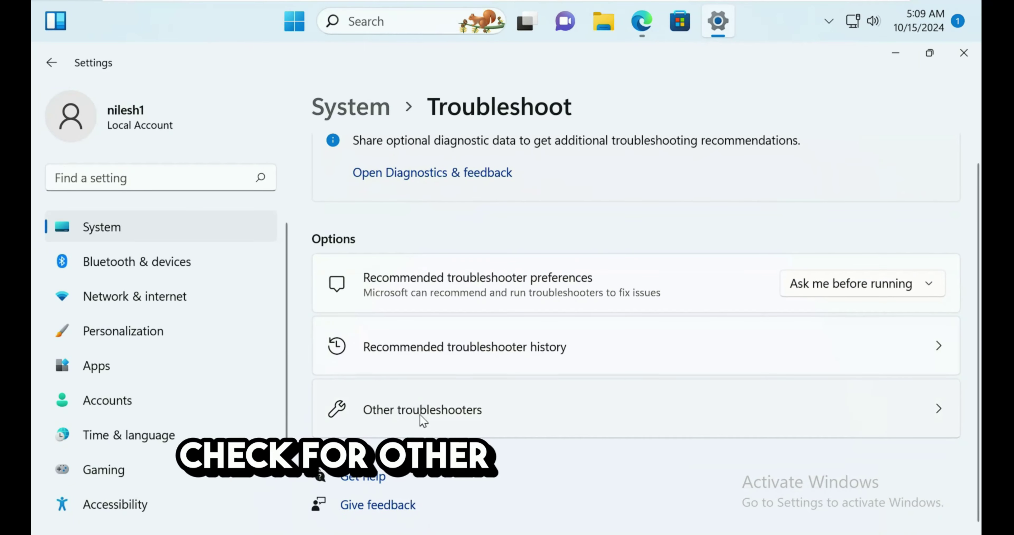
pyautogui.click(473, 412)
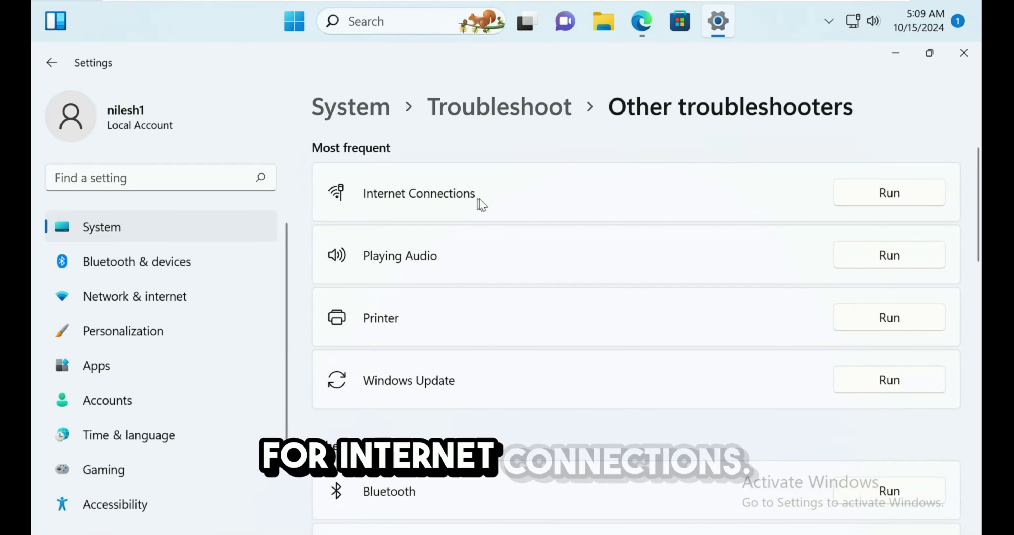
pyautogui.click(881, 189)
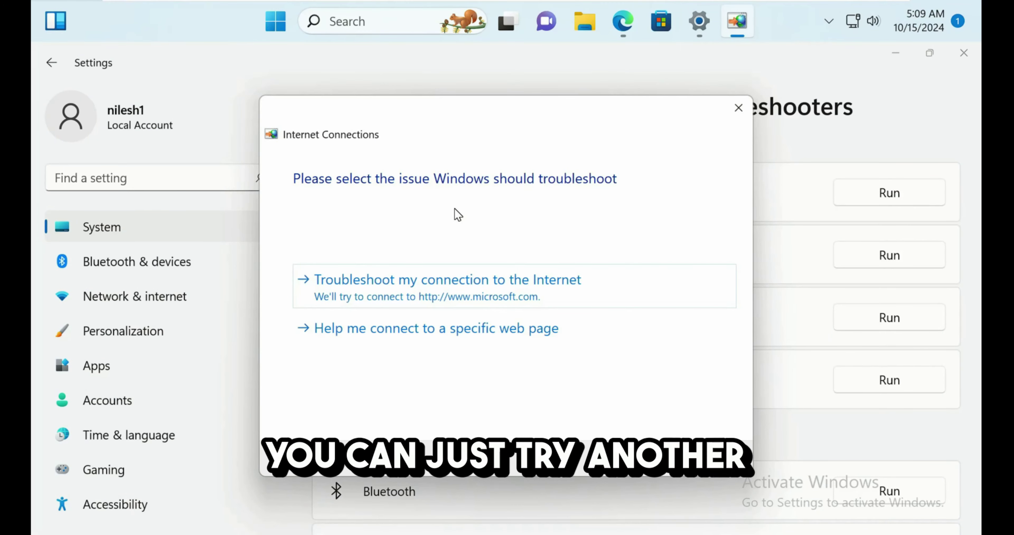
pyautogui.click(696, 460)
# Launch Command Prompt as administrator from a 'cmd' Start search and approve UAC.
pyautogui.press('super')
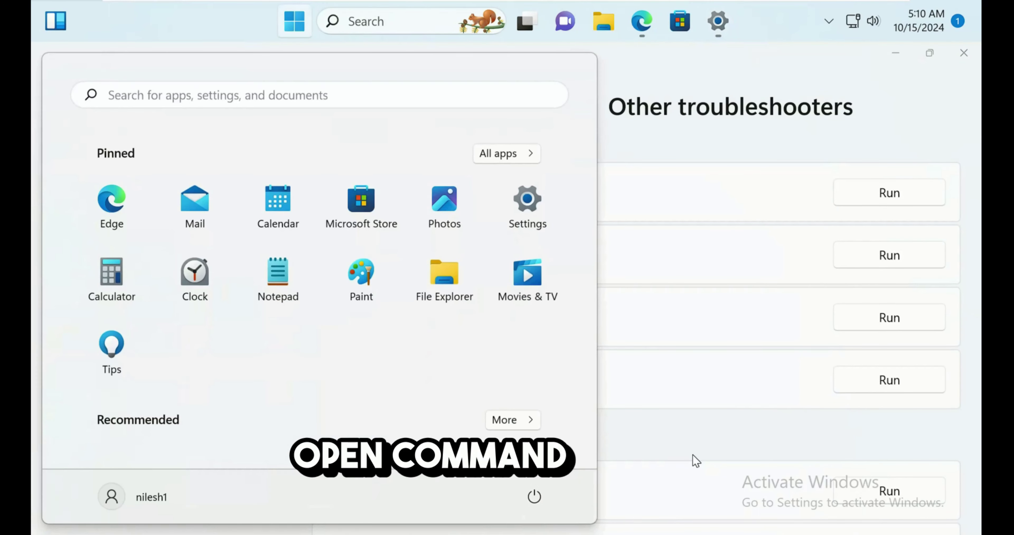
pyautogui.write('cmd')
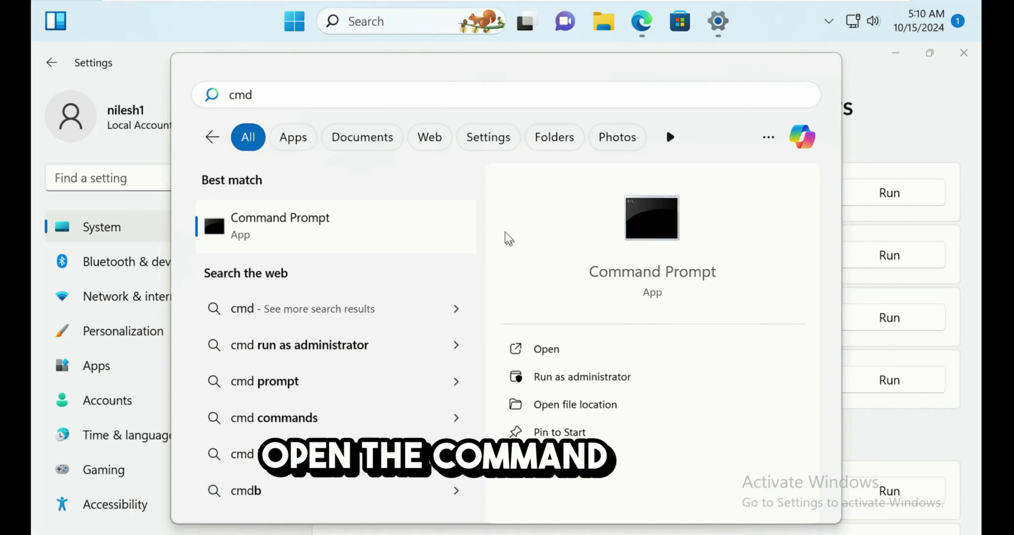
pyautogui.click(592, 380)
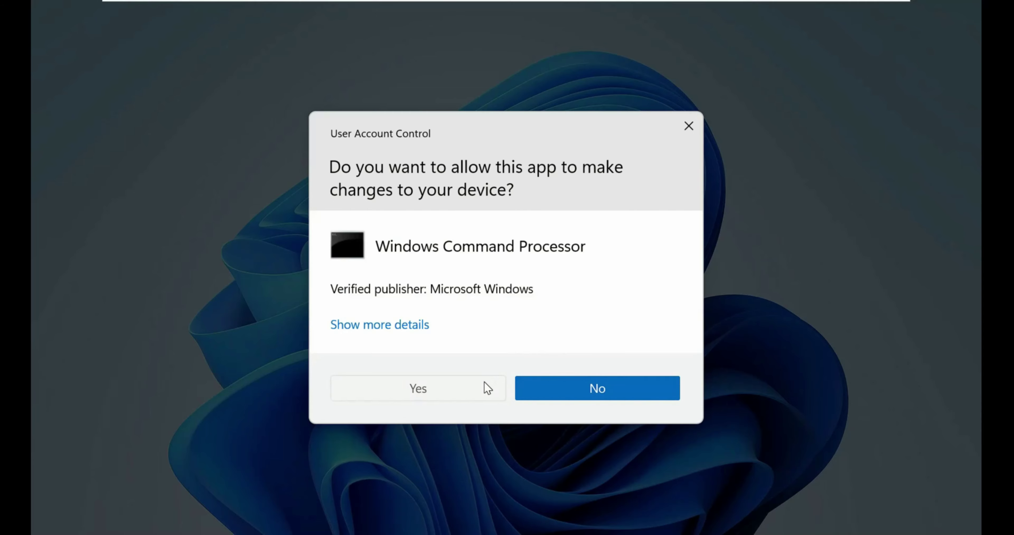
pyautogui.click(482, 386)
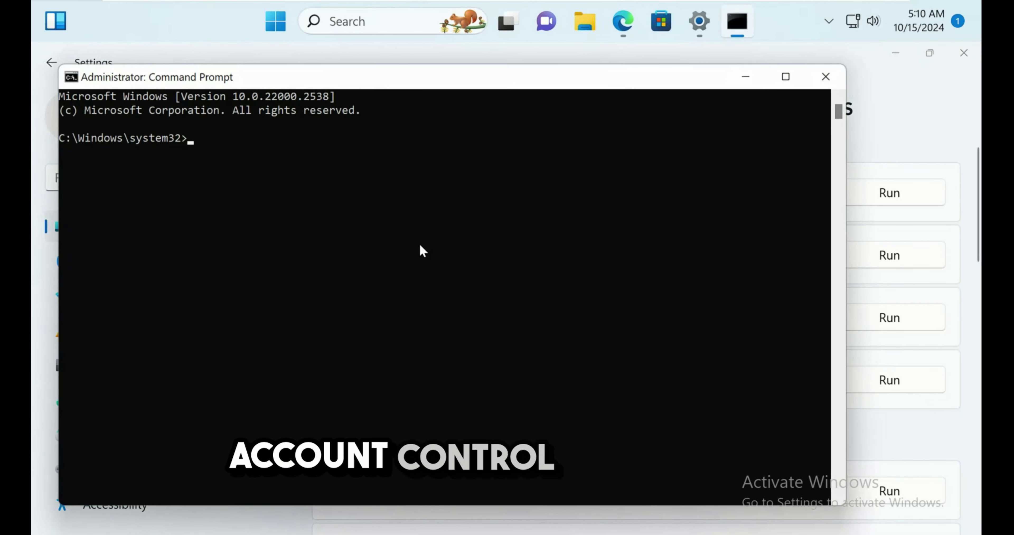
pyautogui.click(420, 246)
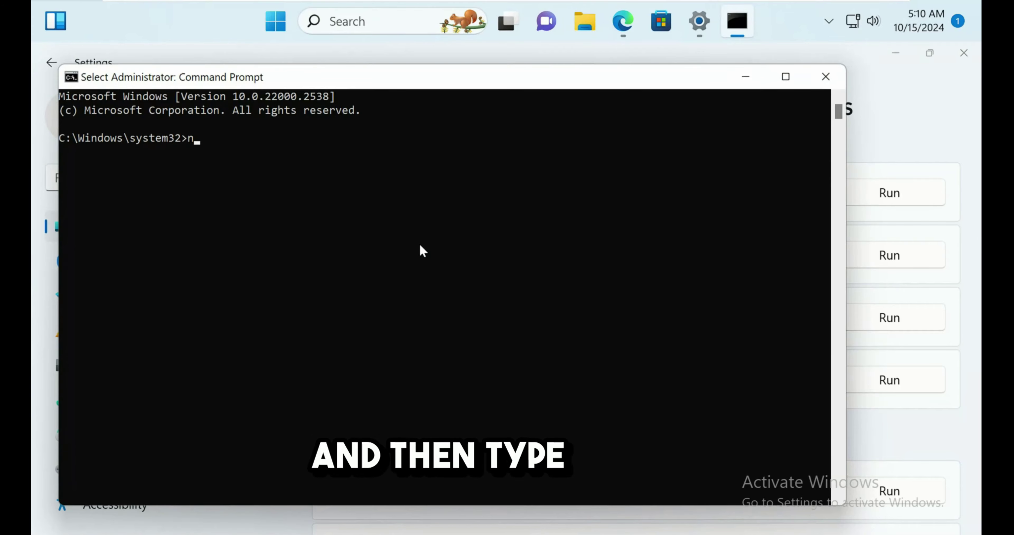
# Run 'netsh winsock reset catalog' and 'netsh int ipv4 reset reset.log'.
pyautogui.write('netsh winso')
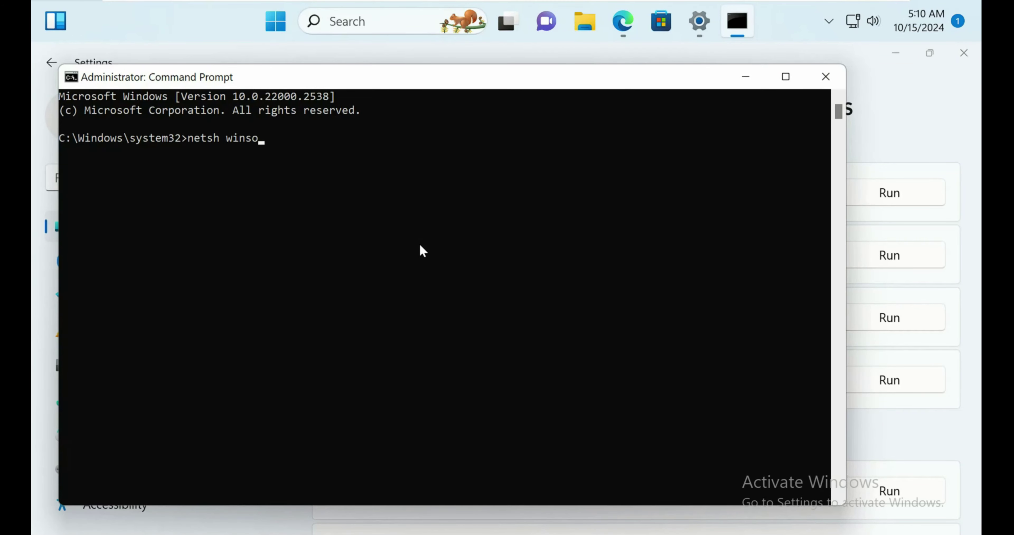
pyautogui.write('ck reset catalog')
pyautogui.press('Return')
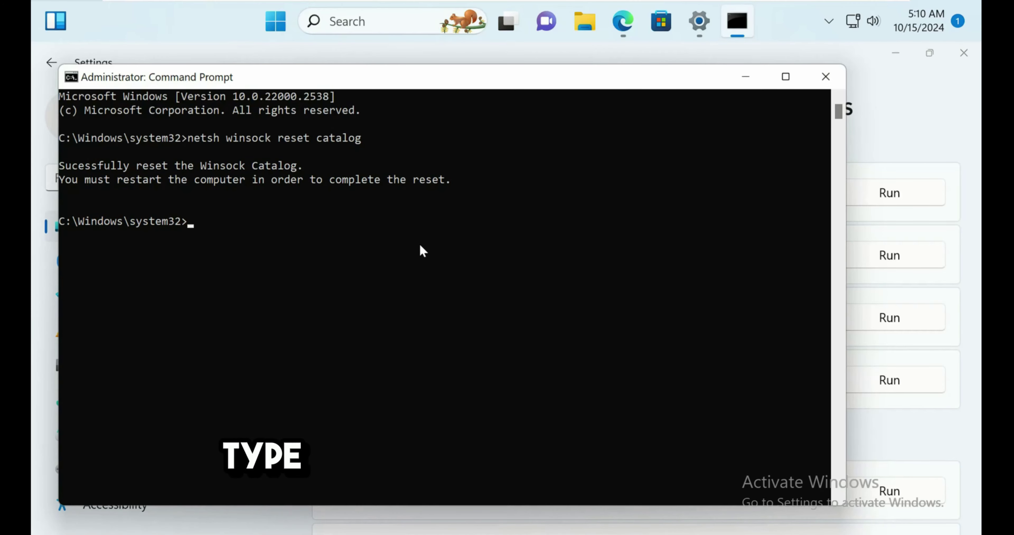
pyautogui.write('netsh int')
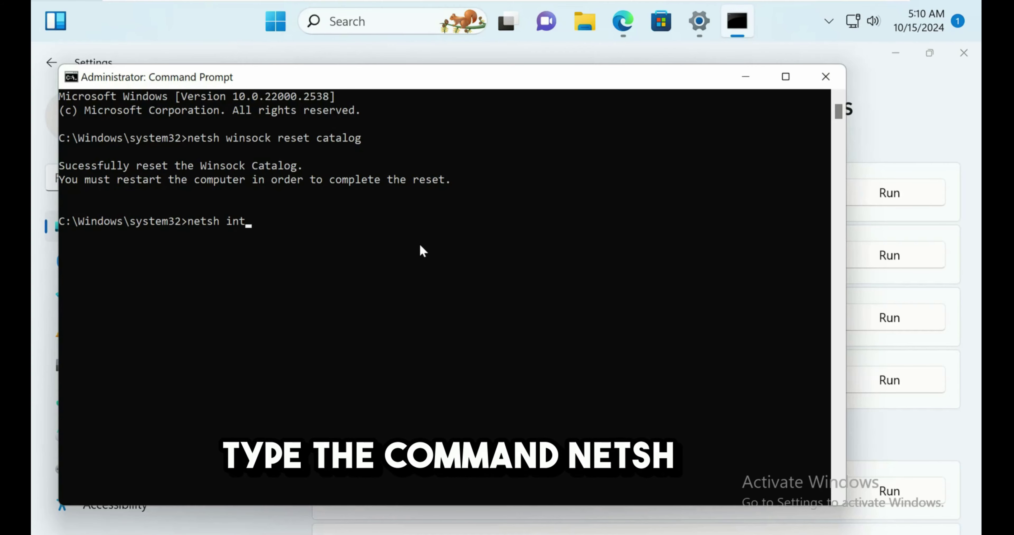
pyautogui.write(' ipv')
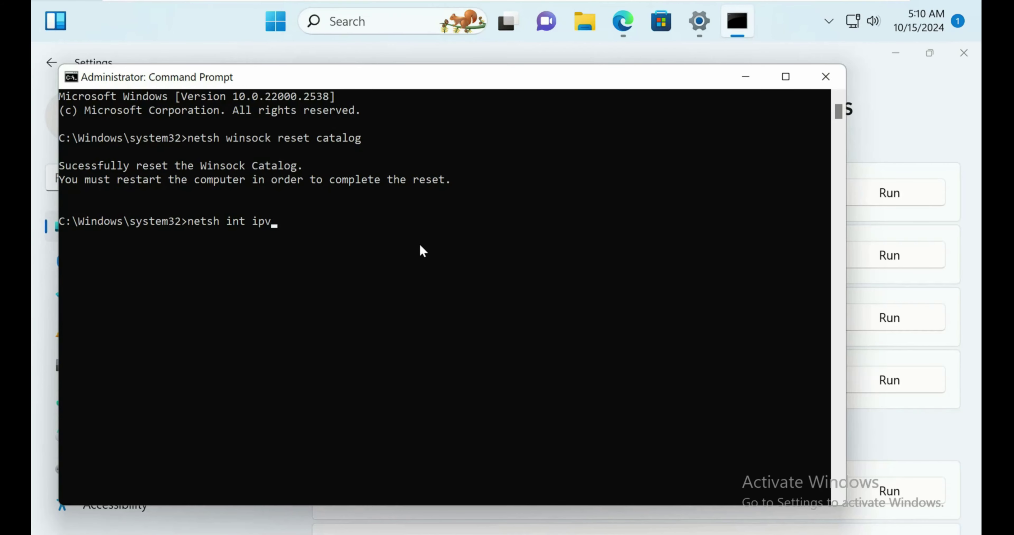
pyautogui.write('4 reset reset.')
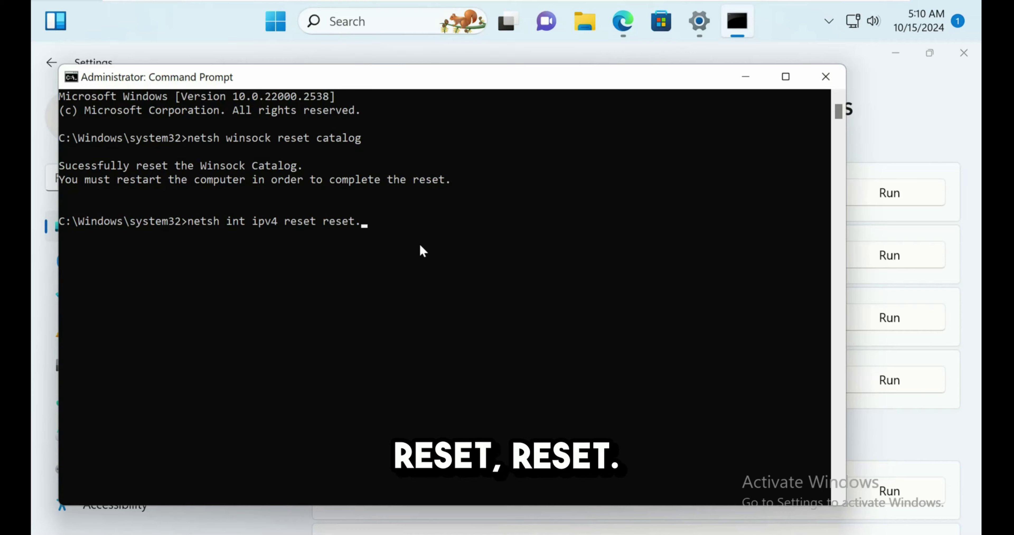
pyautogui.write('log')
pyautogui.press('Return')
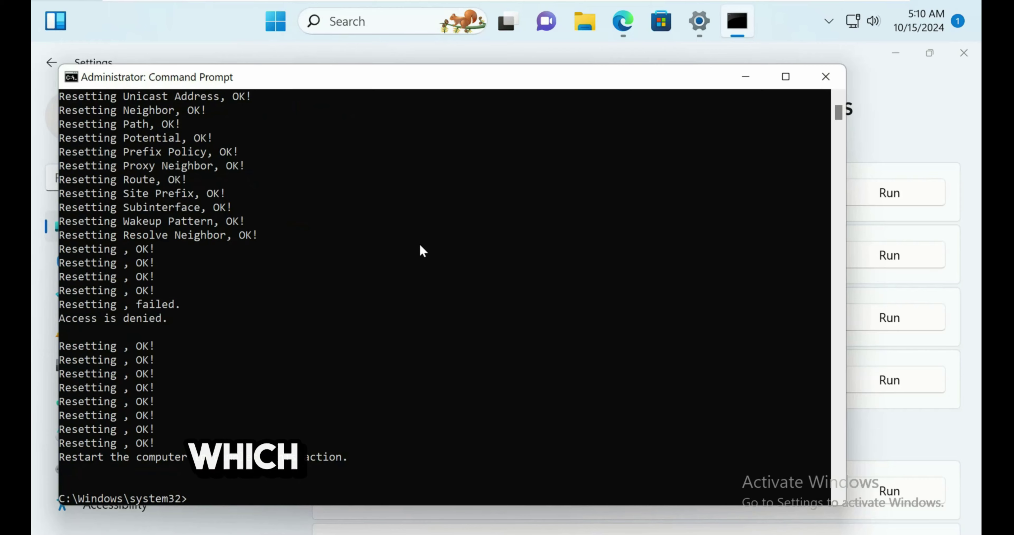
pyautogui.scroll(2, 420, 246)
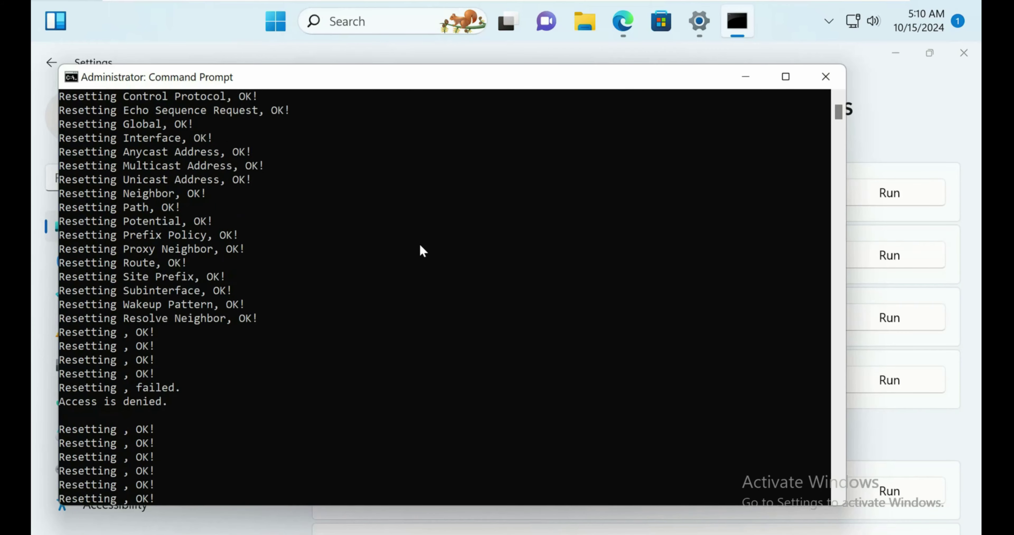
pyautogui.scroll(-4, 420, 246)
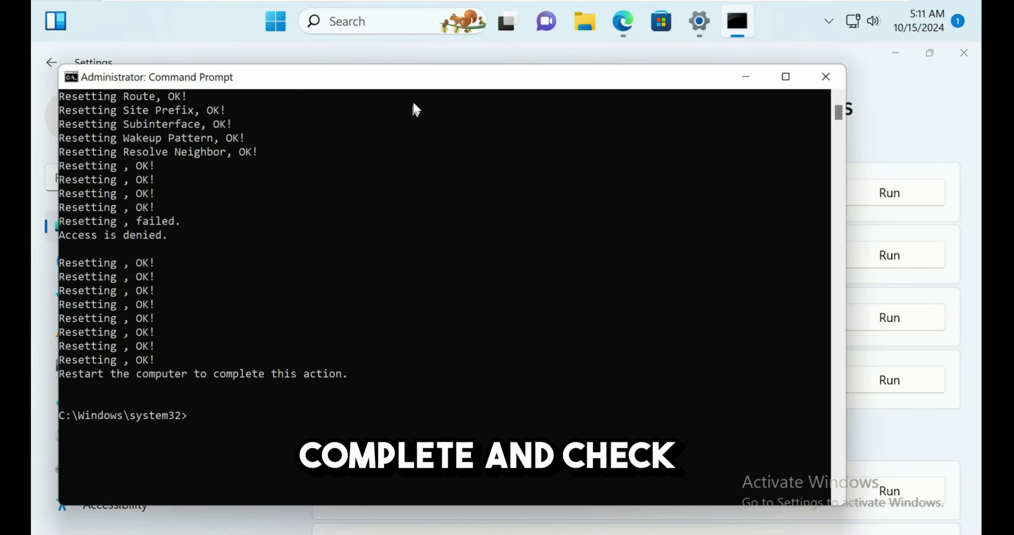
pyautogui.moveTo(422, 78); pyautogui.dragTo(509, 68)
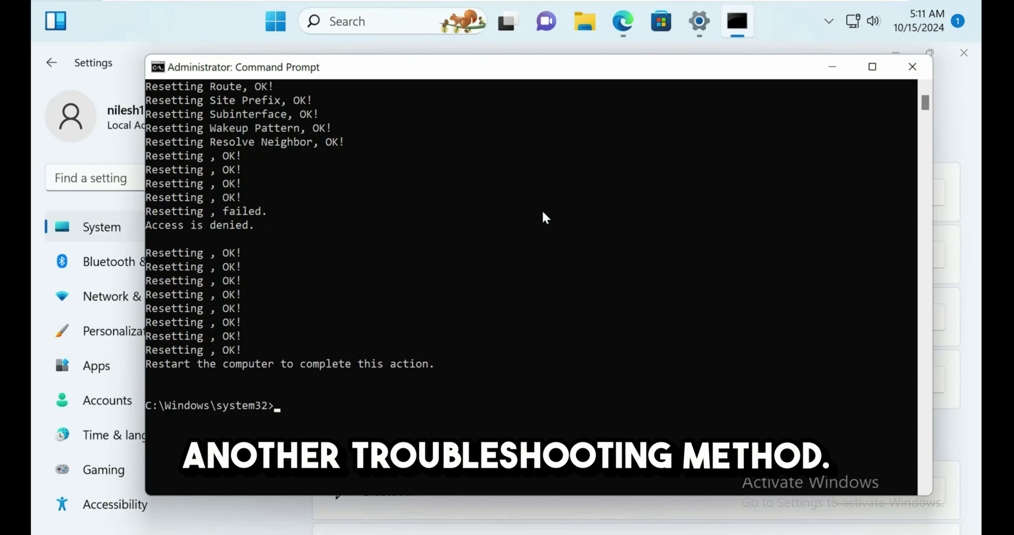
# Open the Services console from the Run box and jump to the WLAN entries.
pyautogui.press('super+r')
pyautogui.write('se')
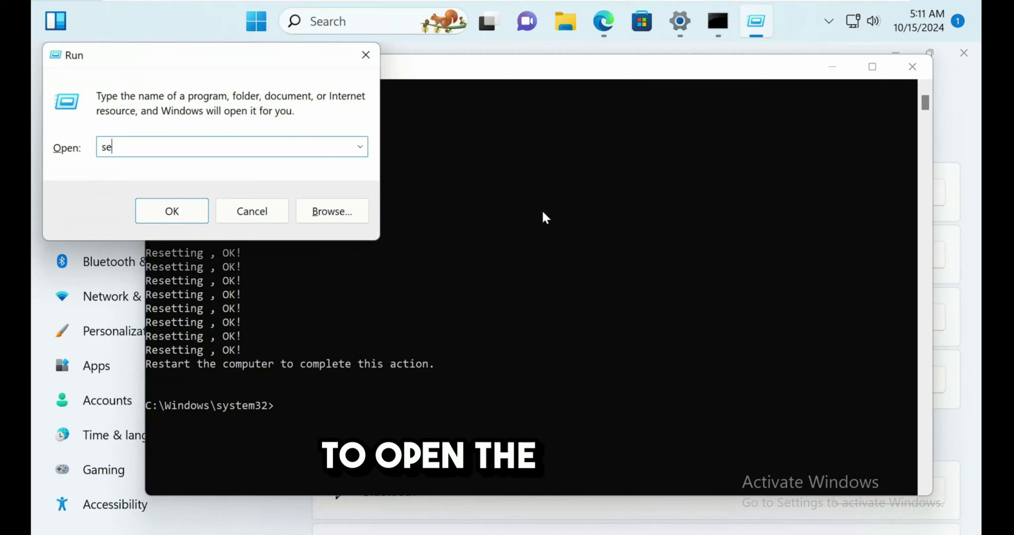
pyautogui.write('riv')
pyautogui.press('Return')
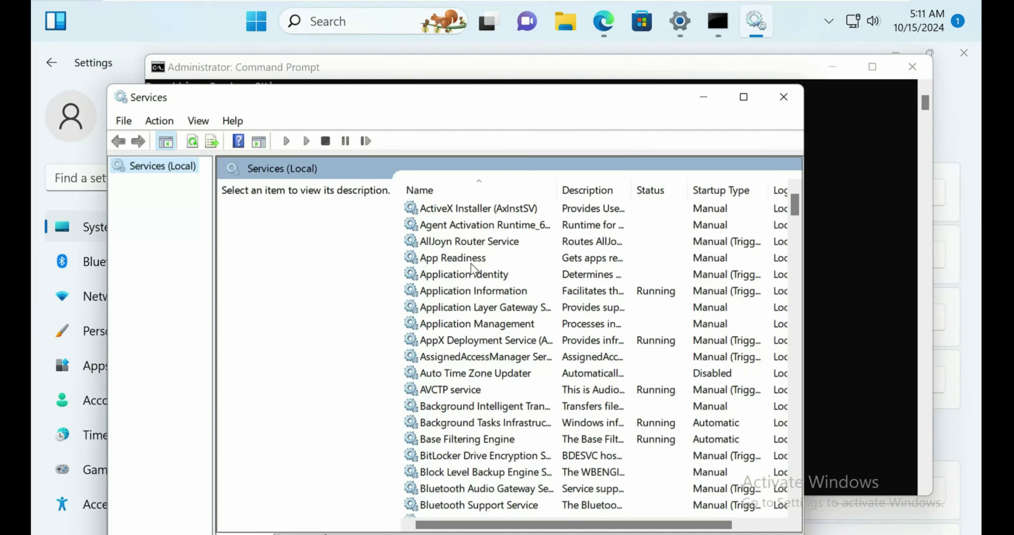
pyautogui.click(471, 263)
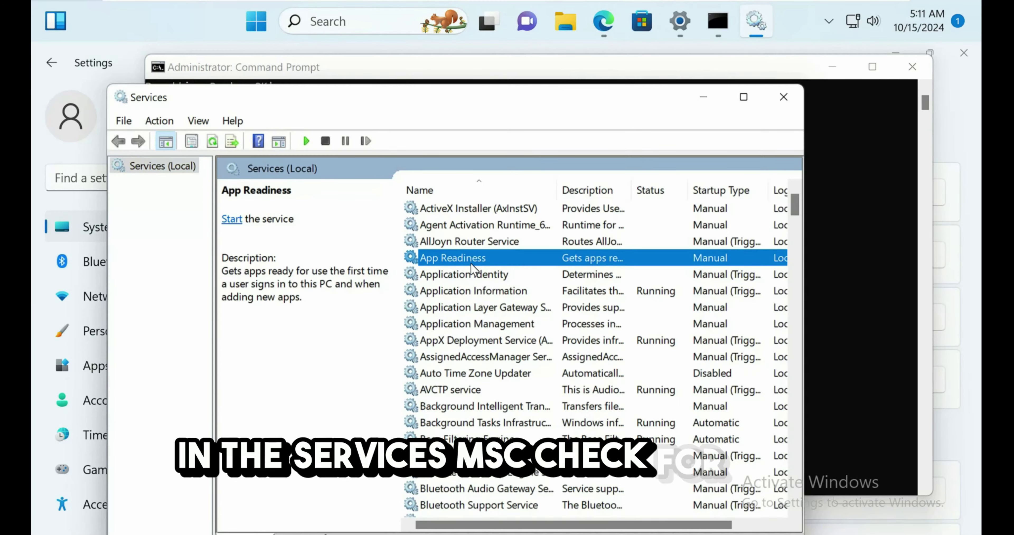
pyautogui.write('wlan')
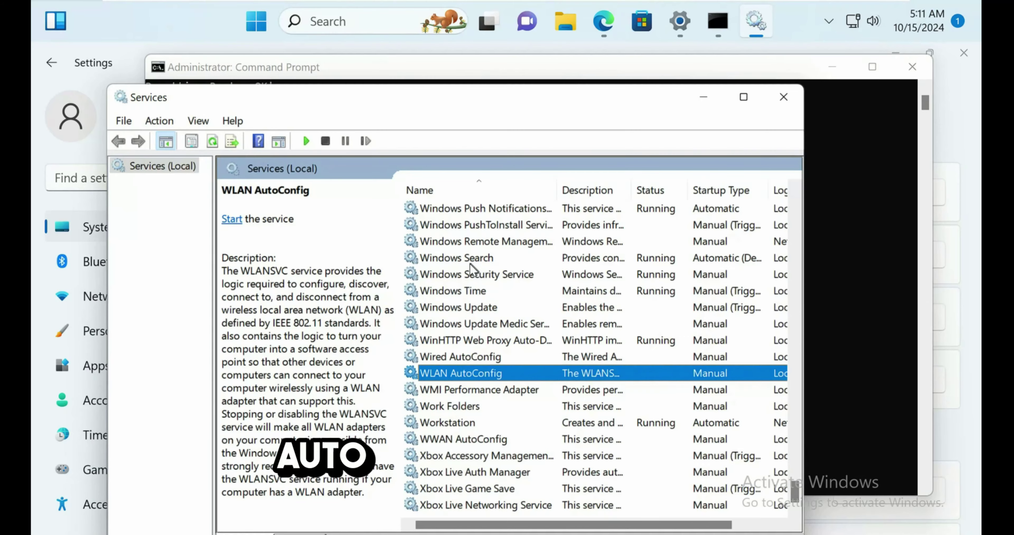
# Set WLAN AutoConfig to Automatic startup, start the service, and close Services.
pyautogui.doubleClick(503, 374)
pyautogui.click(191, 236)
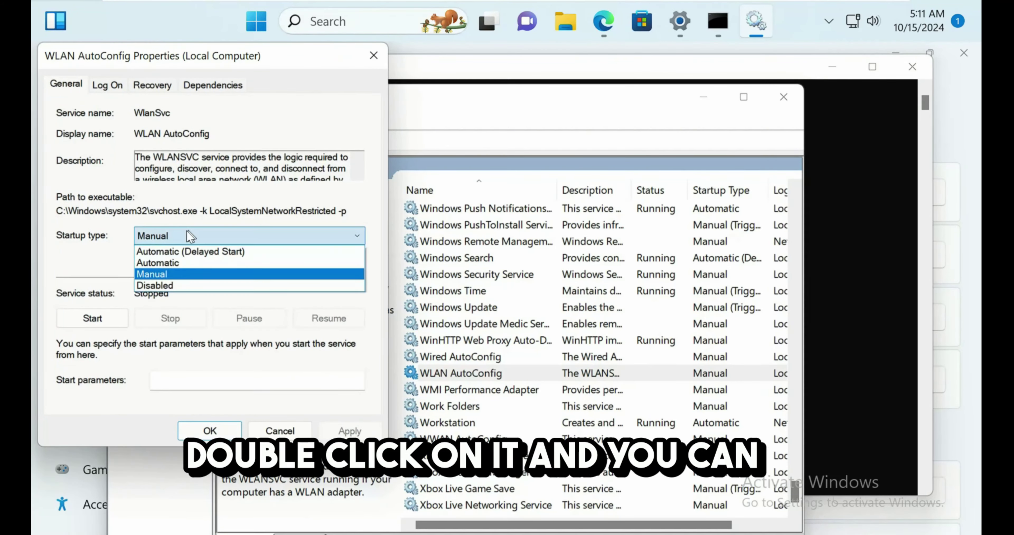
pyautogui.click(160, 260)
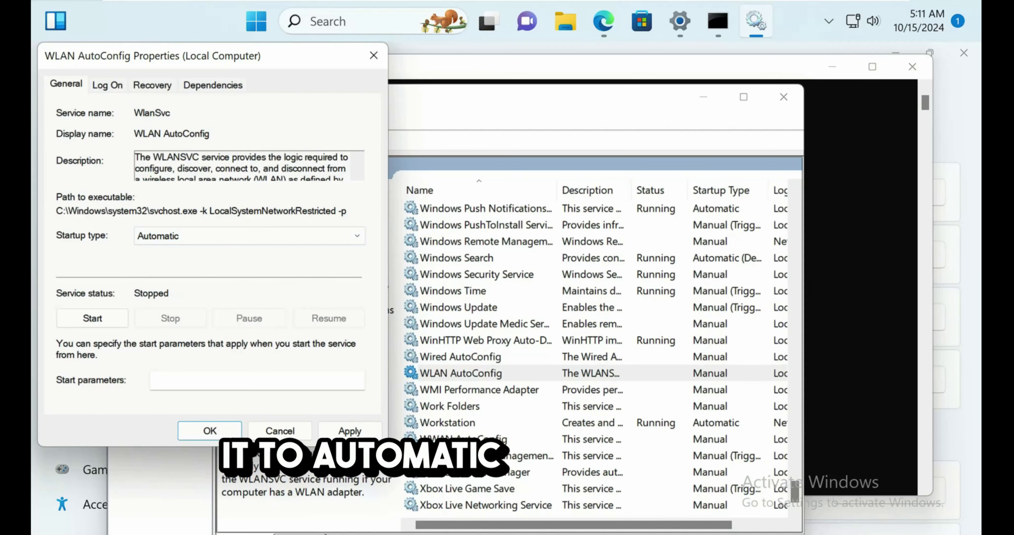
pyautogui.click(349, 431)
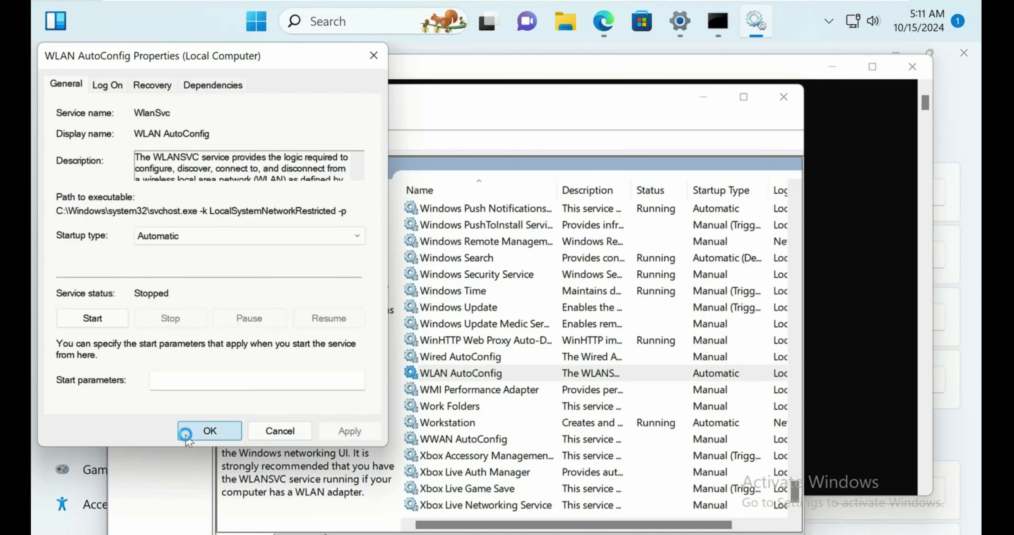
pyautogui.click(208, 430)
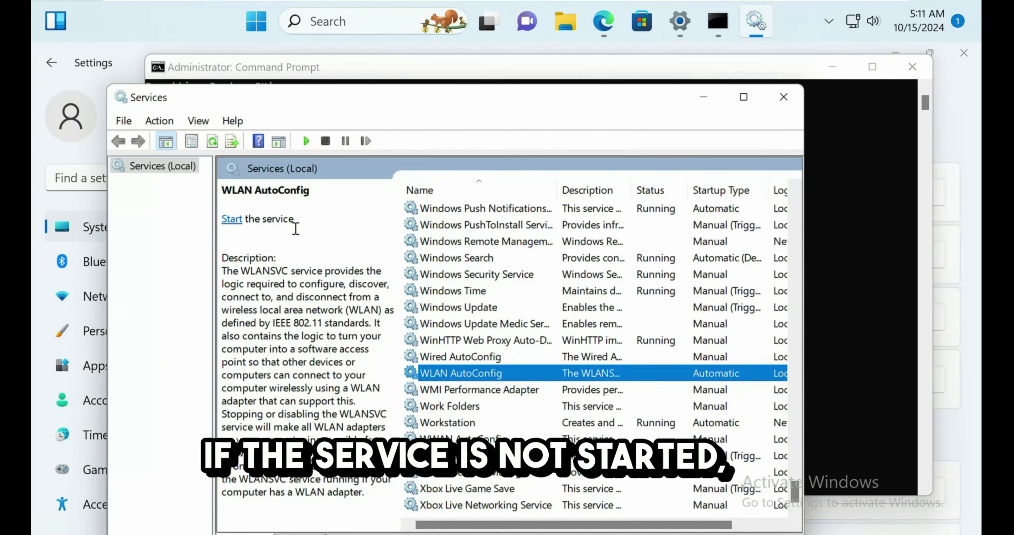
pyautogui.click(231, 220)
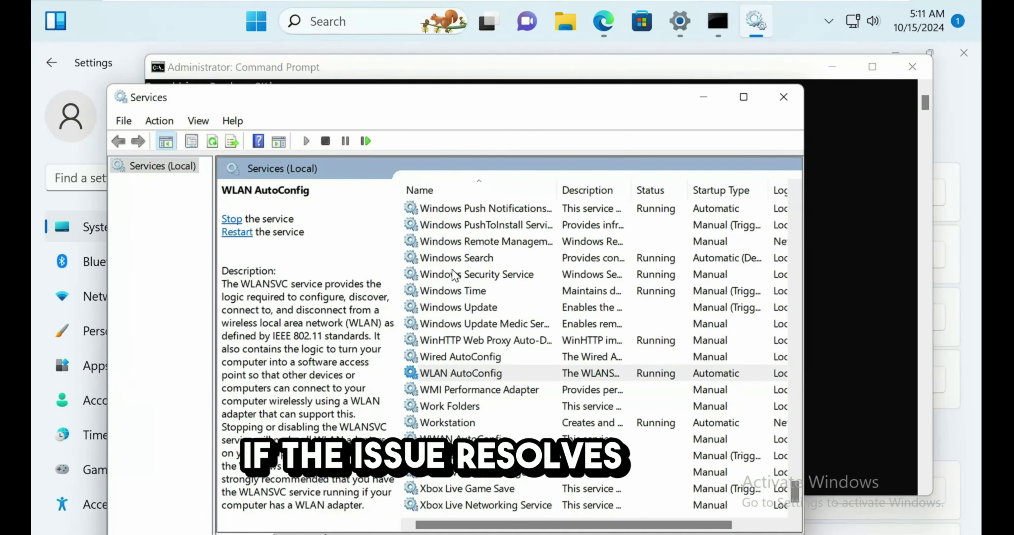
pyautogui.click(781, 102)
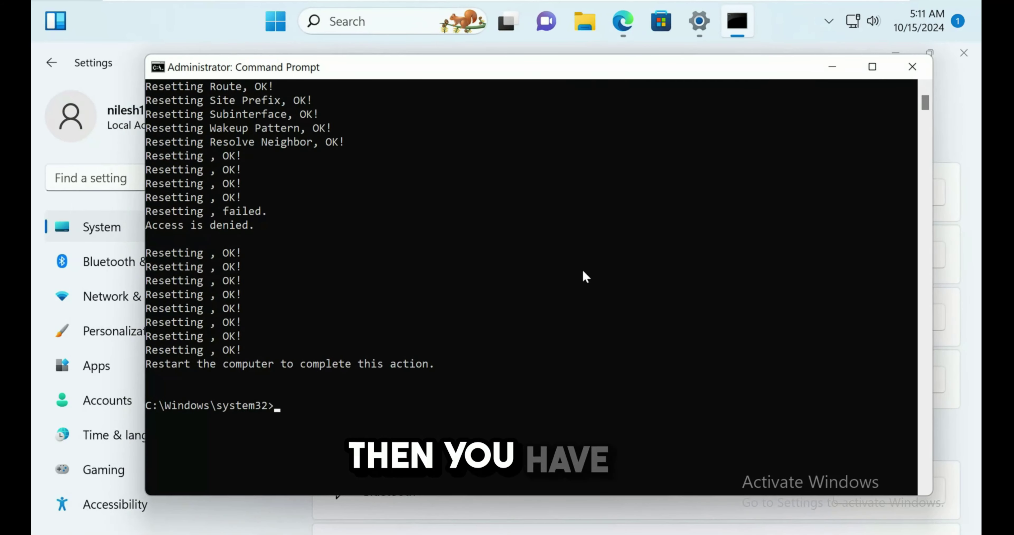
# Uncheck 'Allow the computer to turn off this device to save power' for Ethernet0's adapter.
pyautogui.click(583, 272)
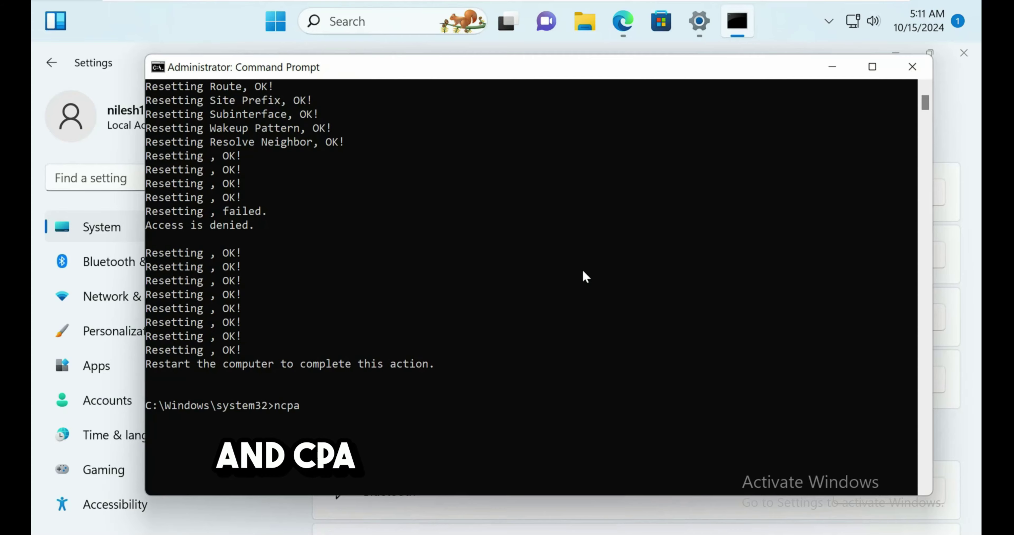
pyautogui.press('Return')
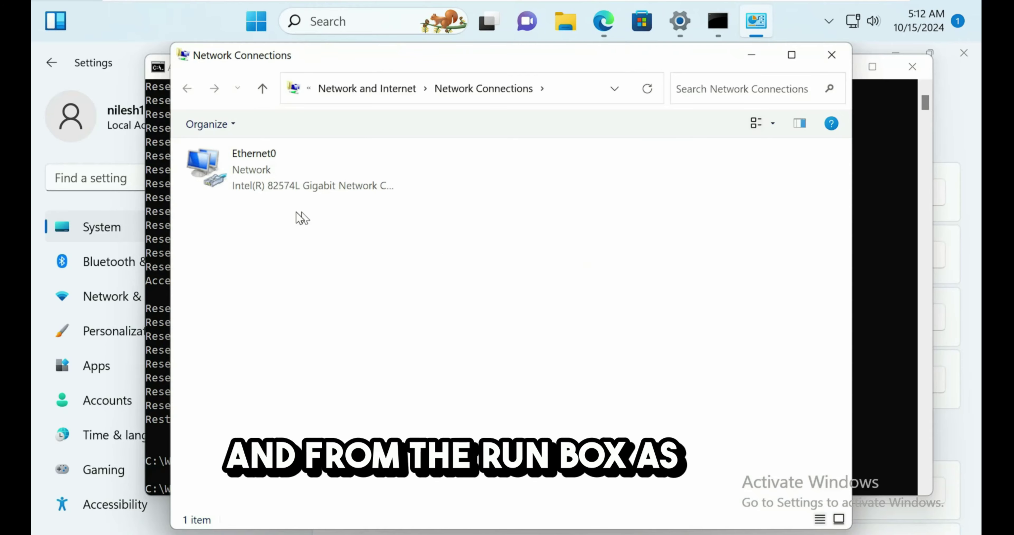
pyautogui.rightClick(253, 168)
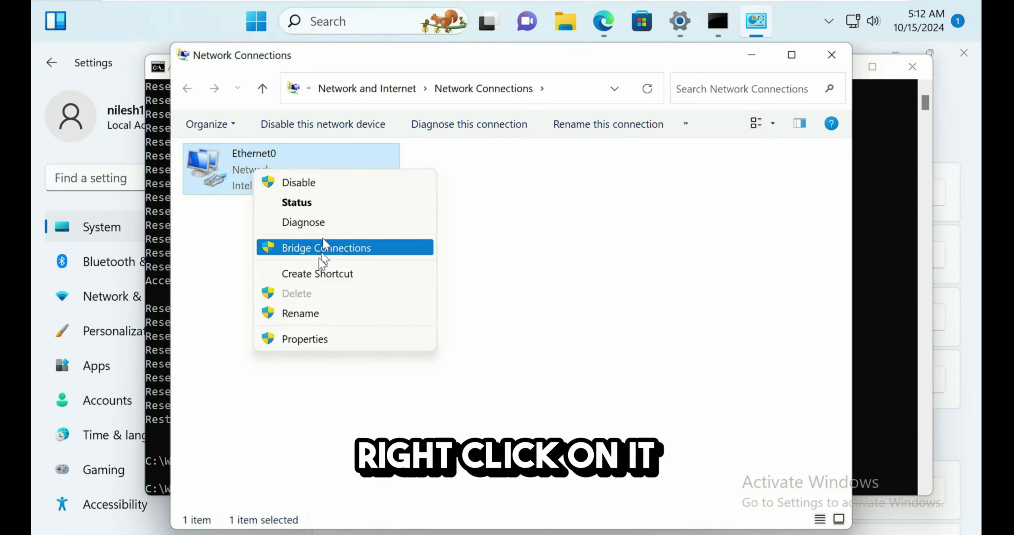
pyautogui.click(312, 339)
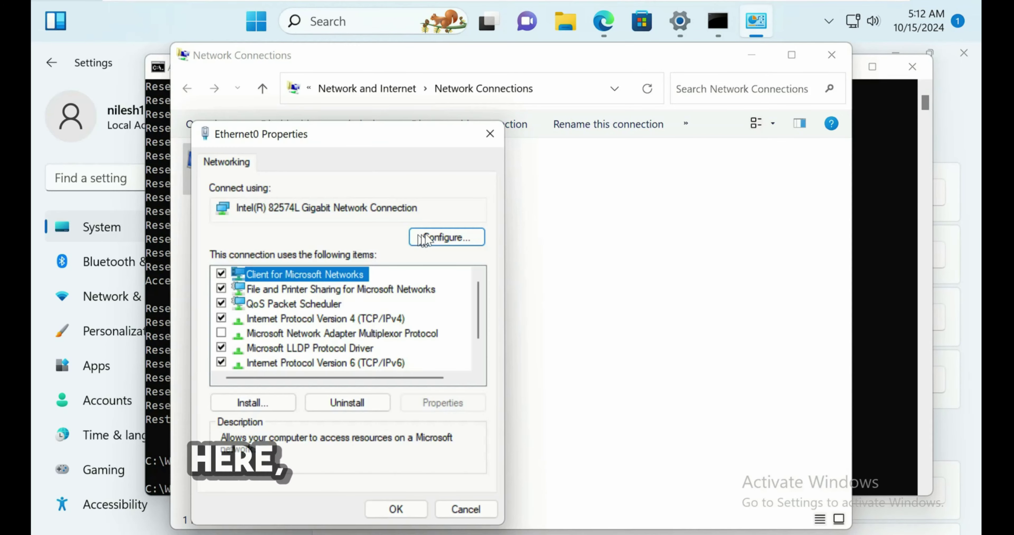
pyautogui.click(443, 232)
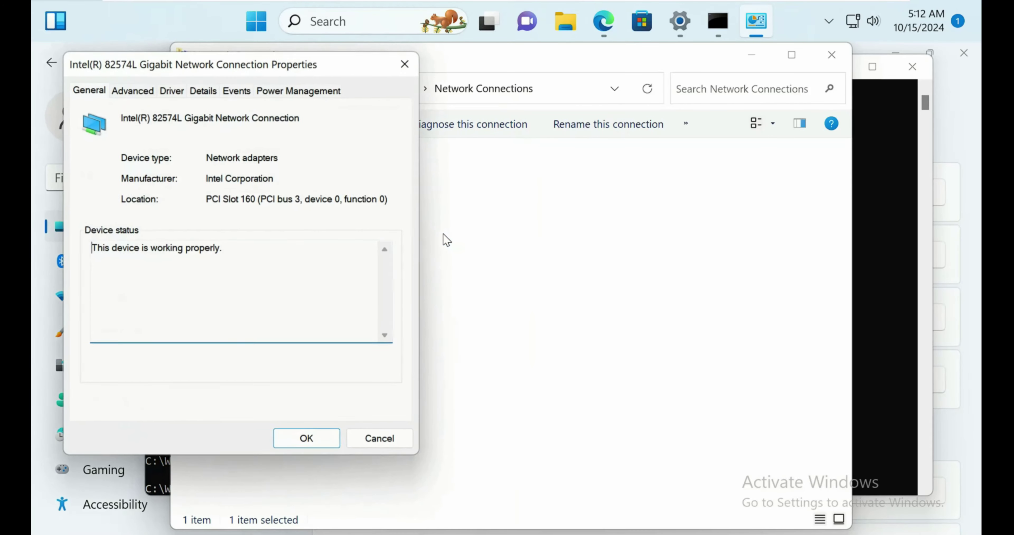
pyautogui.click(281, 90)
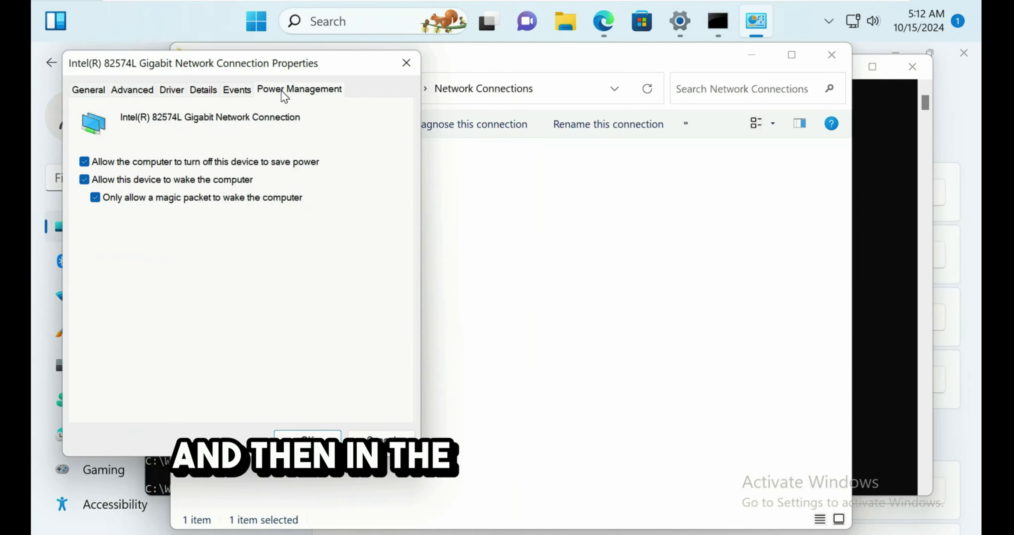
pyautogui.click(100, 165)
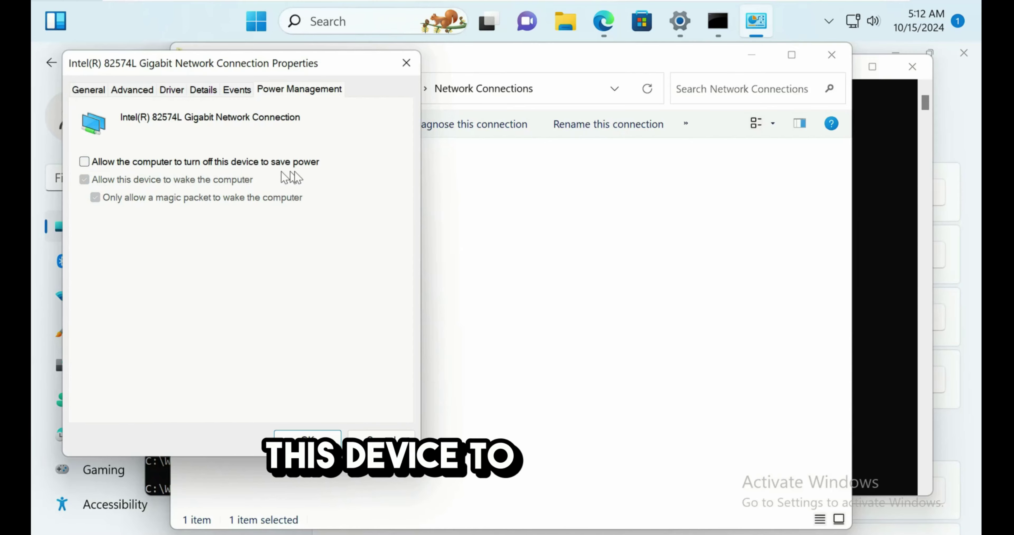
pyautogui.press('Return')
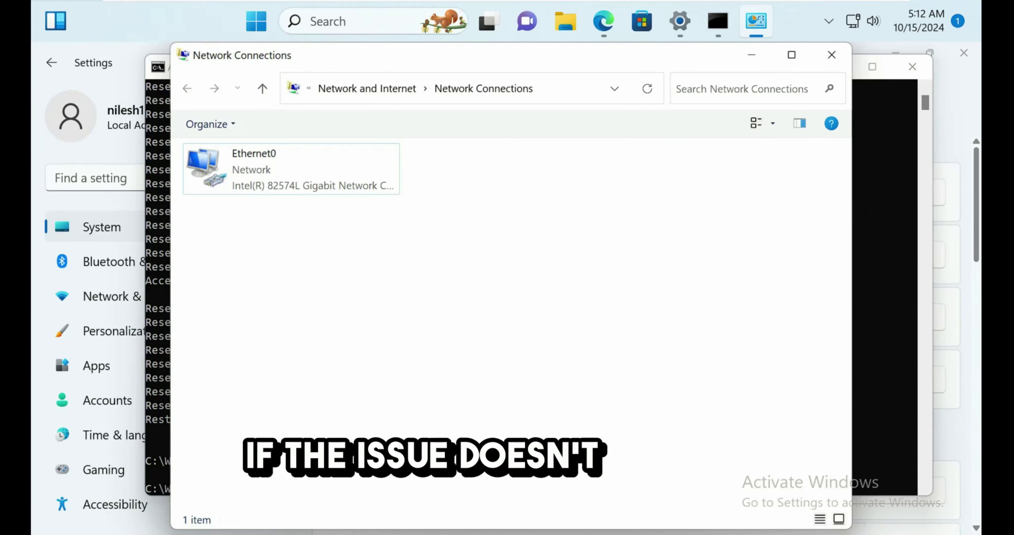
# Give Ethernet0's IPv4 manual DNS servers 8.8.8.8 and 8.8.4.4, then close the dialogs.
pyautogui.rightClick(253, 180)
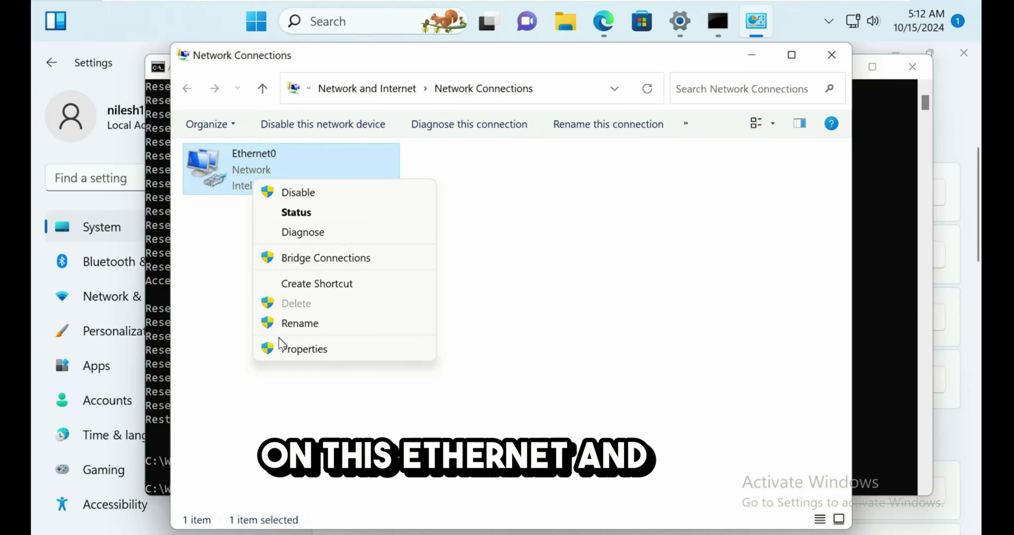
pyautogui.click(283, 349)
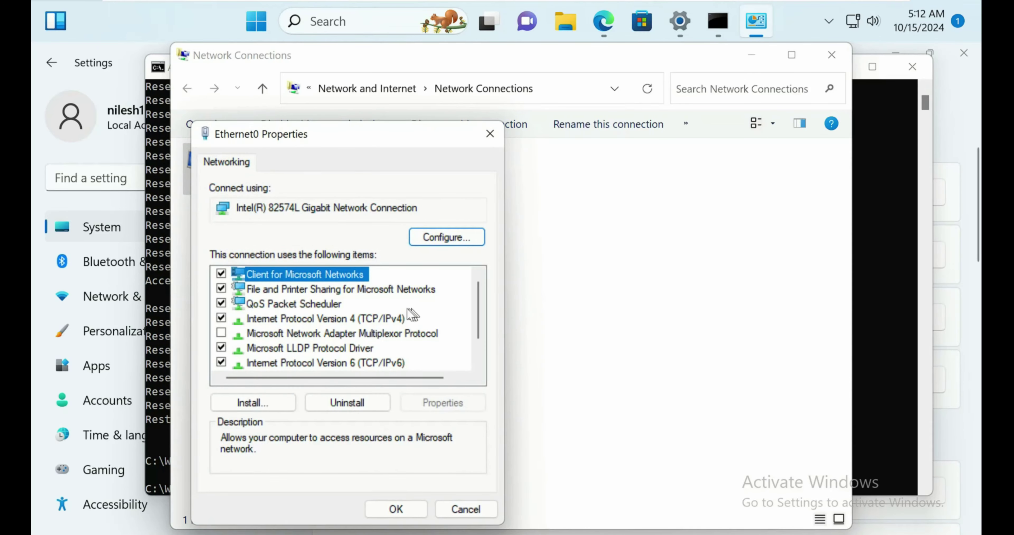
pyautogui.click(405, 317)
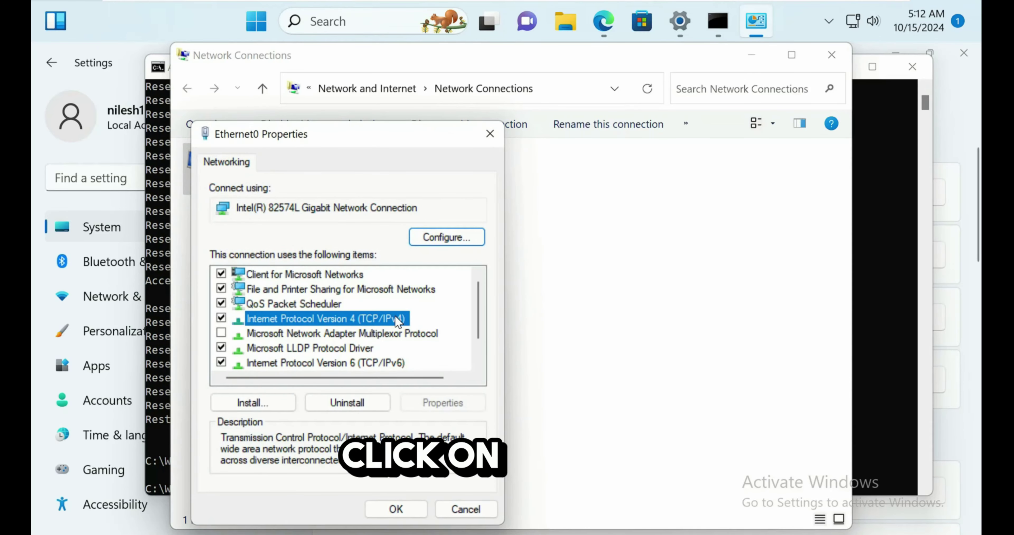
pyautogui.click(436, 407)
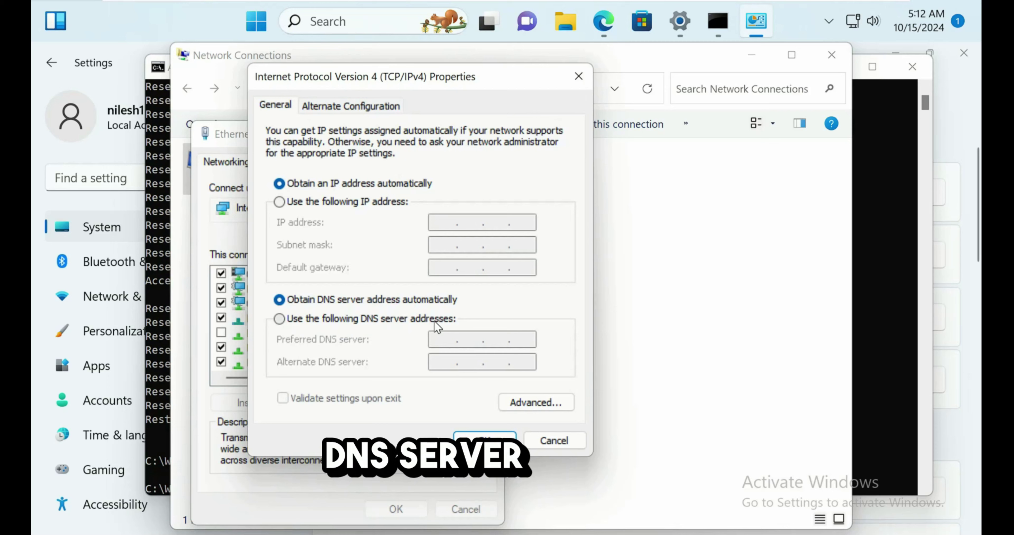
pyautogui.click(279, 321)
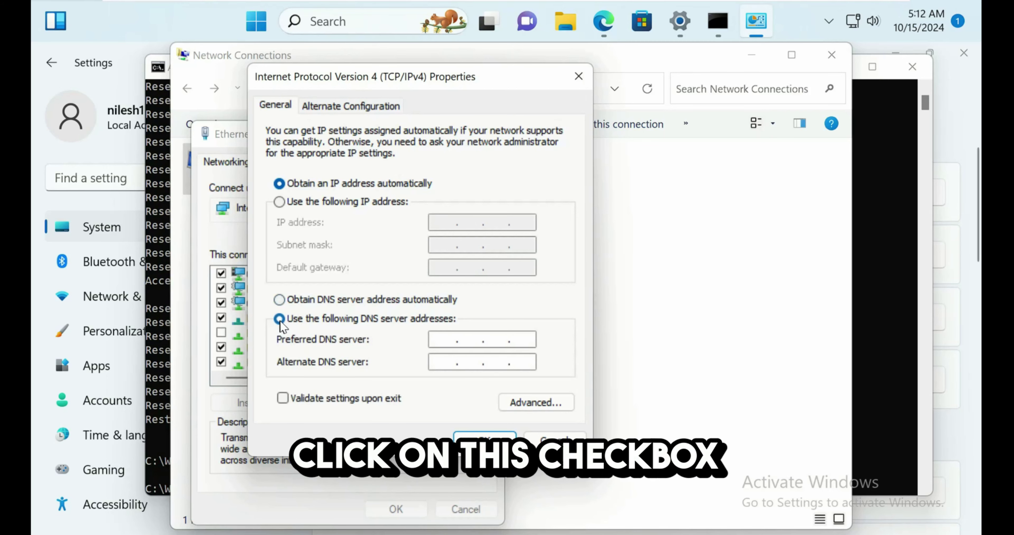
pyautogui.write('8.')
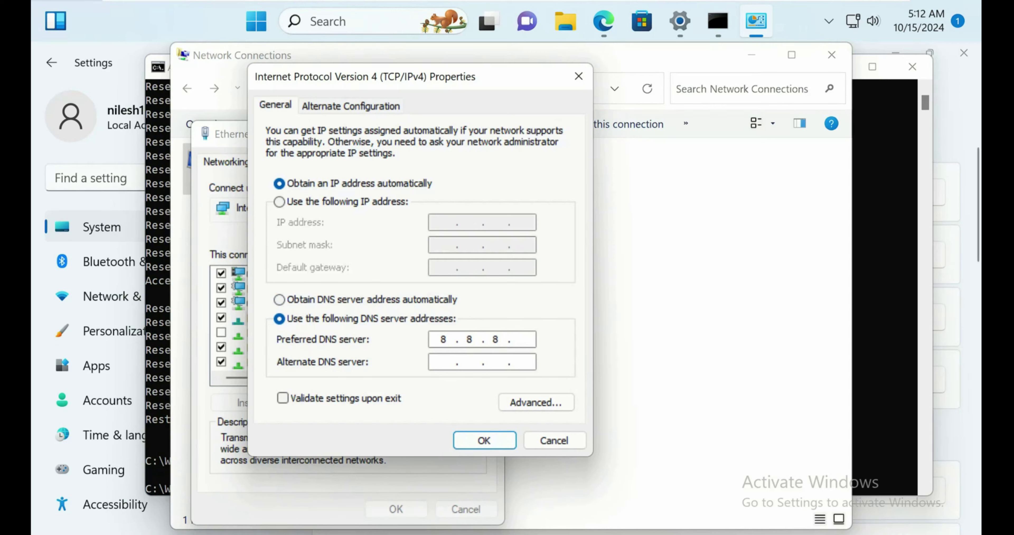
pyautogui.write('8.8.4.4')
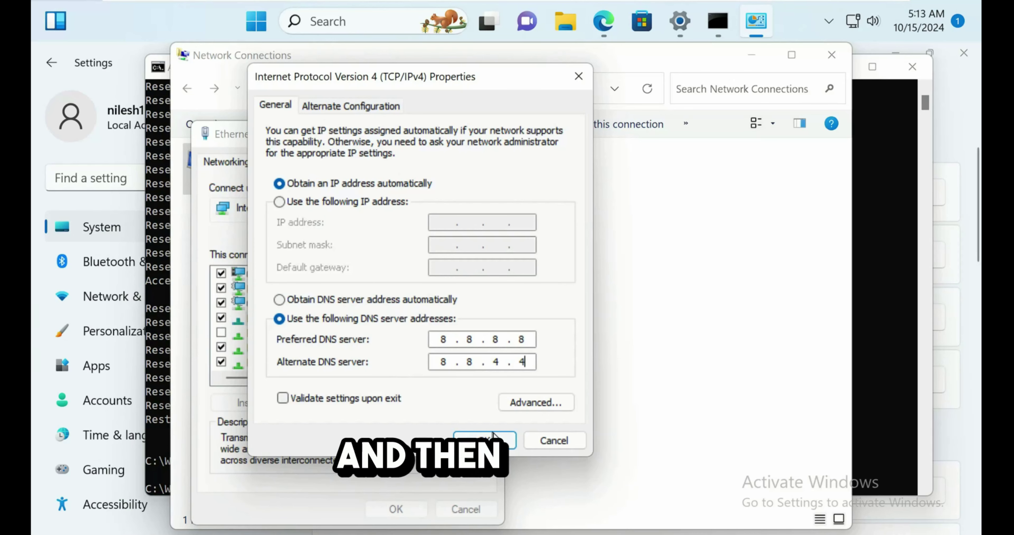
pyautogui.click(486, 439)
pyautogui.click(395, 509)
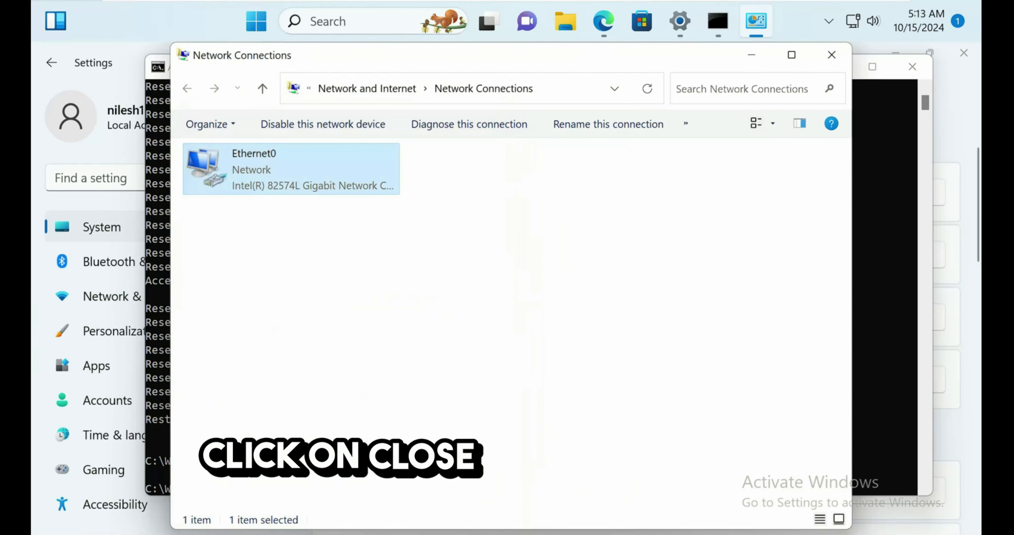
# Open Device Manager from the Win+X menu and expand Network adapters.
pyautogui.click(475, 267)
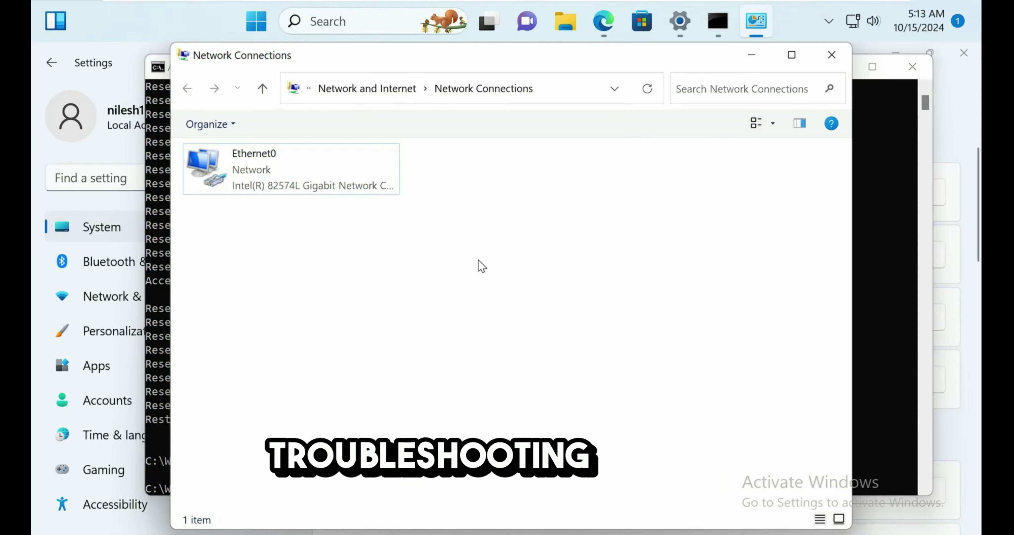
pyautogui.rightClick(264, 22)
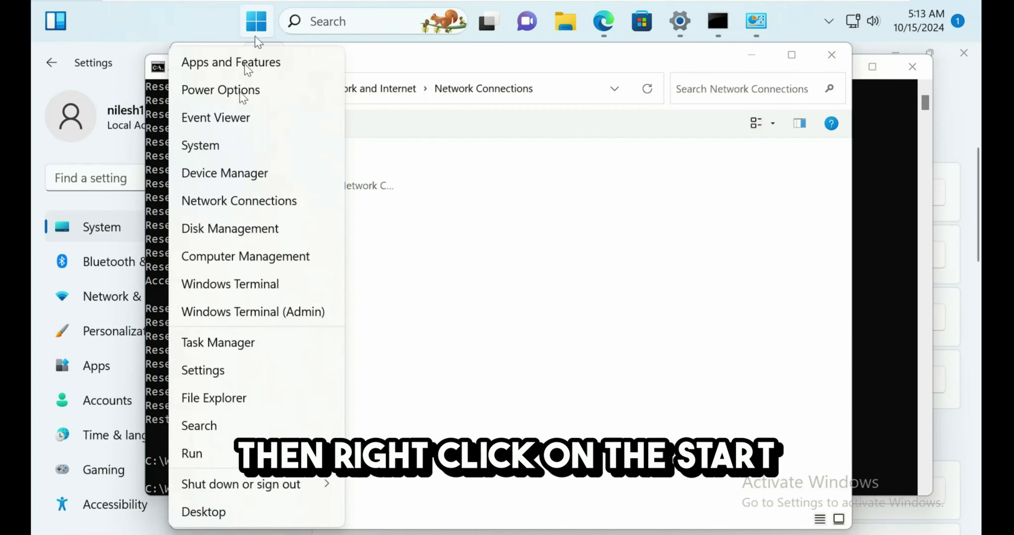
pyautogui.click(248, 177)
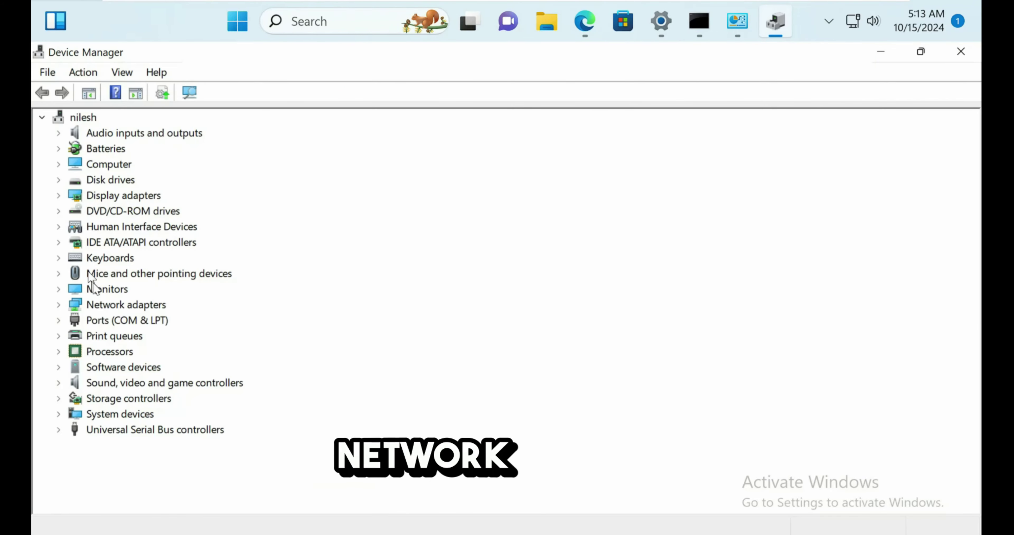
pyautogui.doubleClick(126, 304)
pyautogui.click(181, 320)
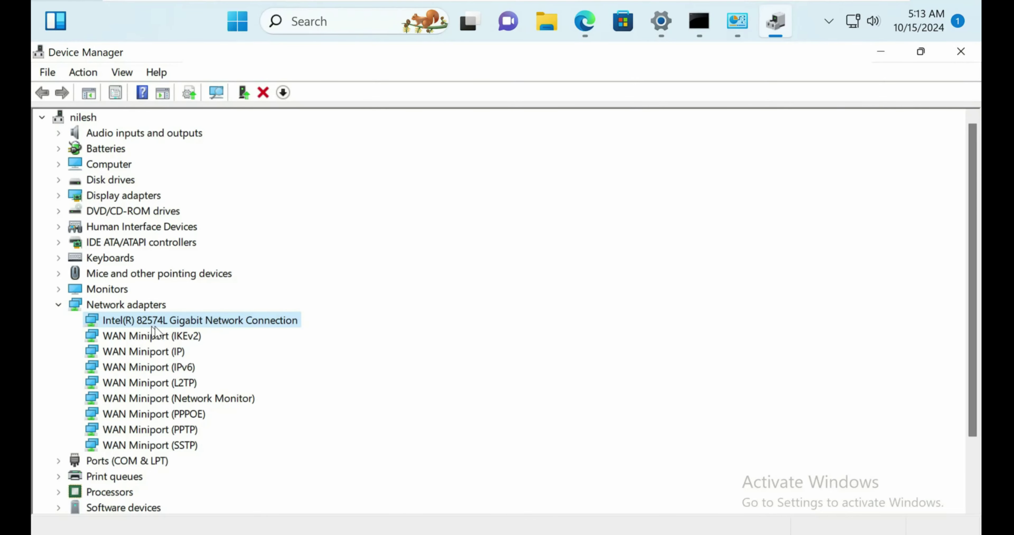
# Search automatically for an updated Intel(R) 82574L Gigabit driver, then close the wizard.
pyautogui.rightClick(248, 325)
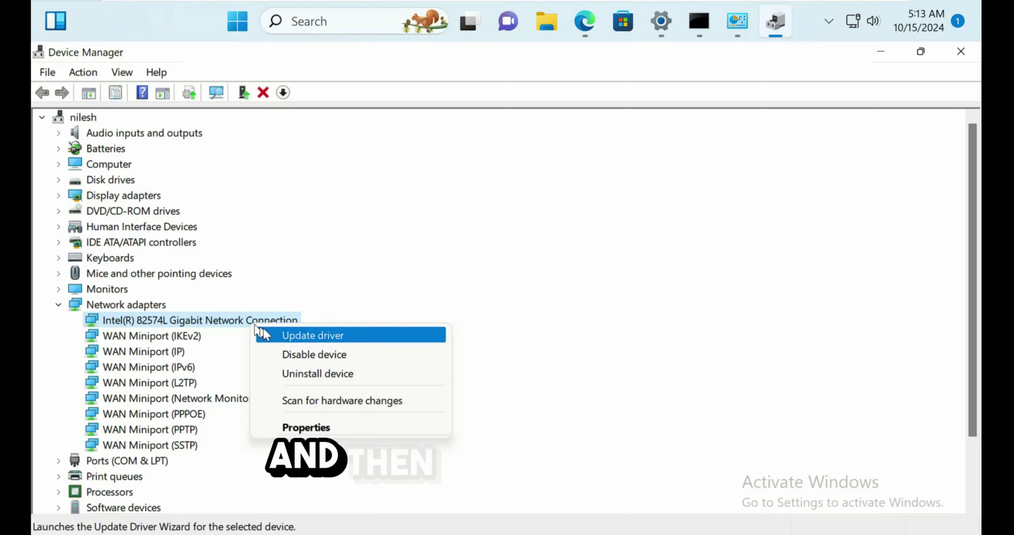
pyautogui.click(281, 337)
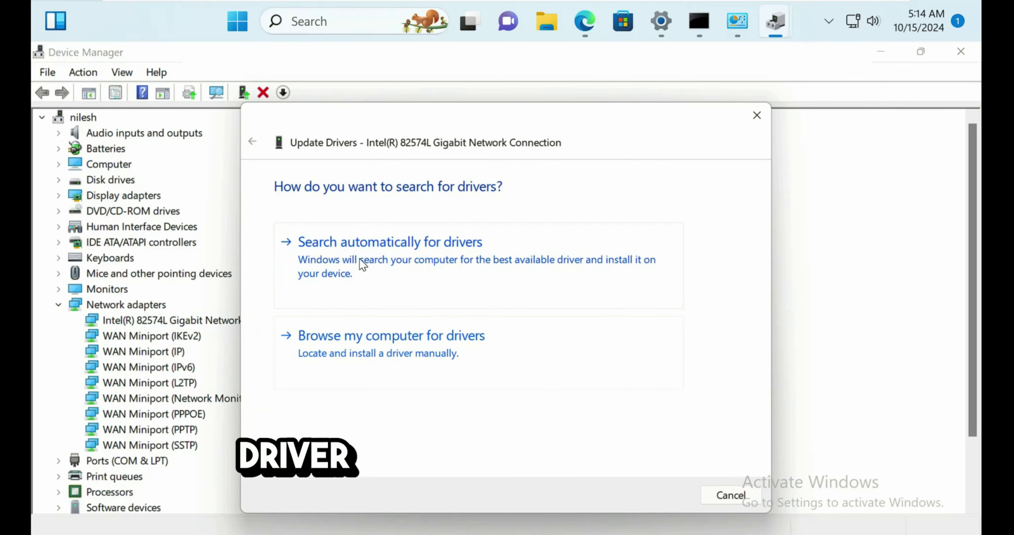
pyautogui.click(360, 259)
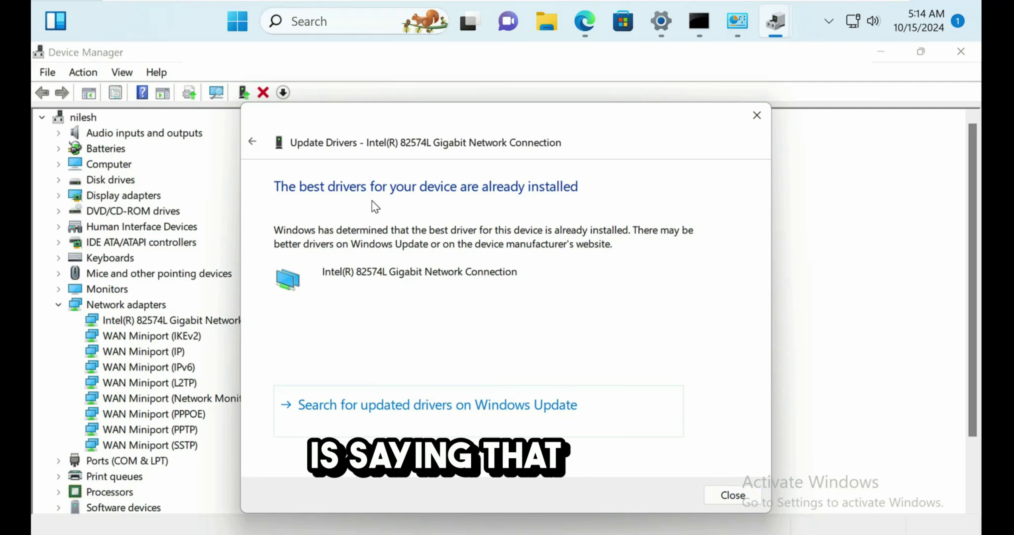
pyautogui.click(709, 492)
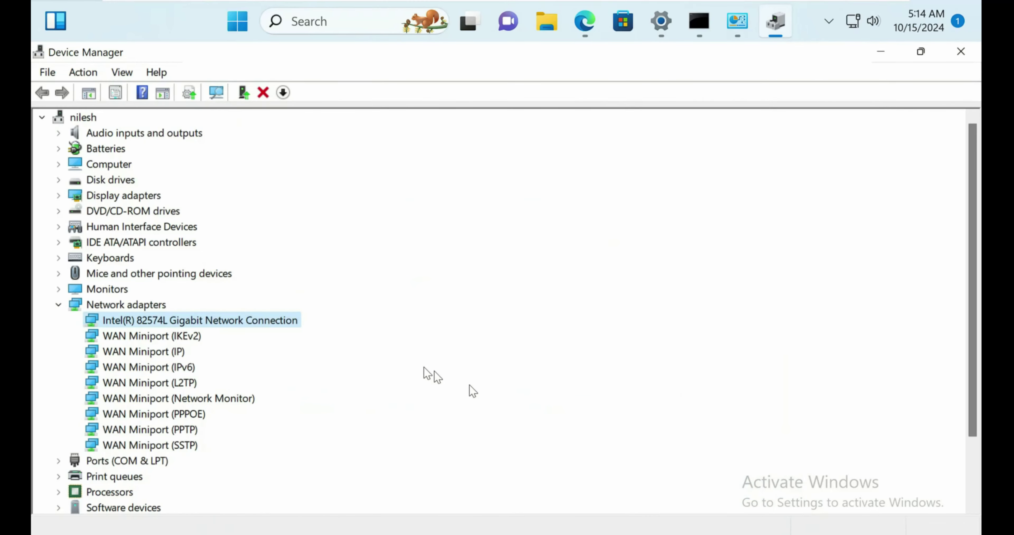
# Uninstall the Intel(R) 82574L adapter, scan for hardware changes to reinstall it, and close Device Manager.
pyautogui.rightClick(242, 322)
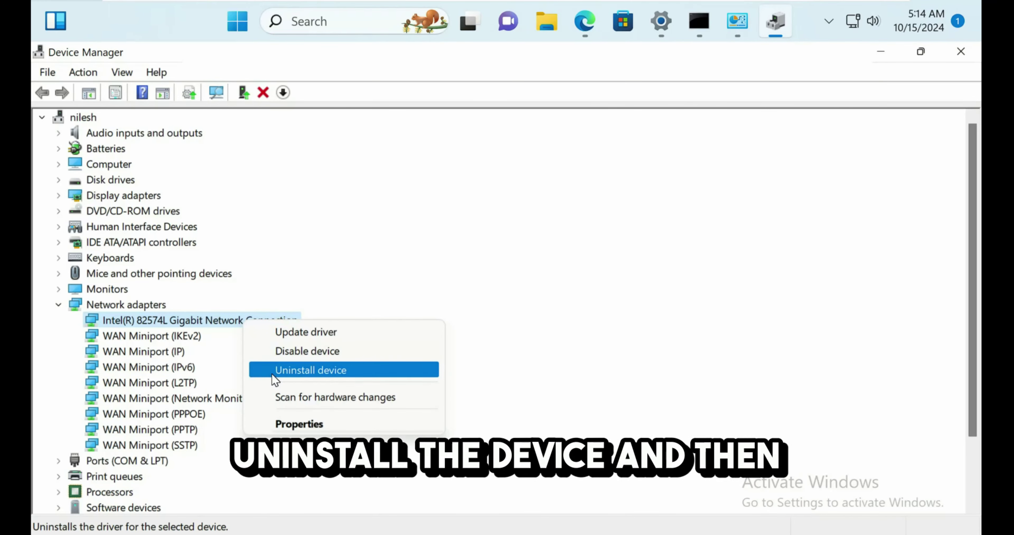
pyautogui.click(275, 379)
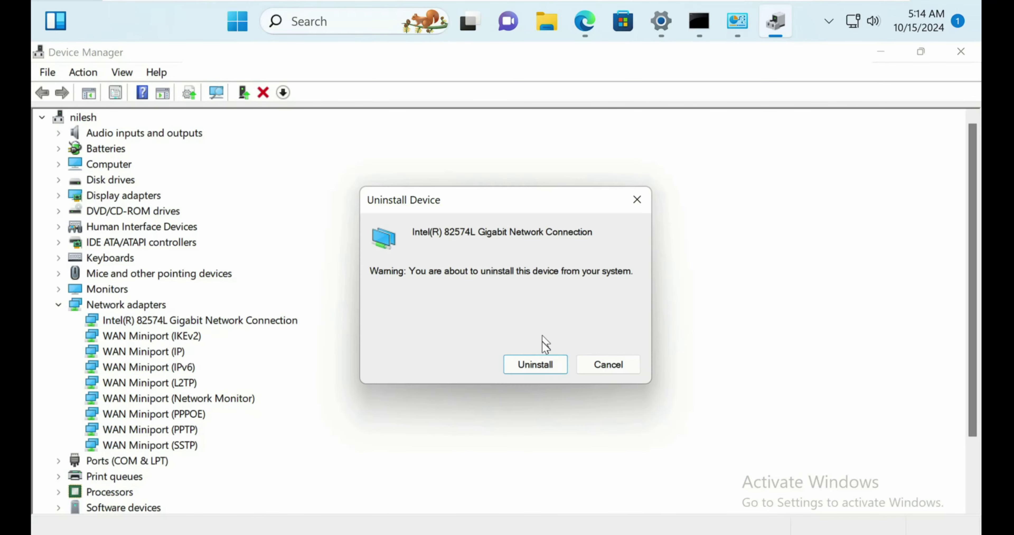
pyautogui.click(541, 366)
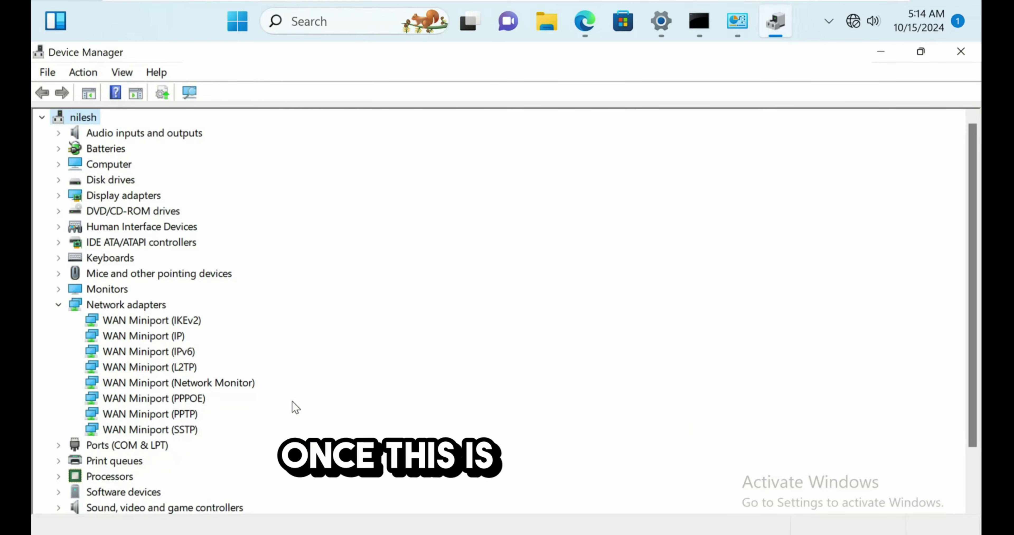
pyautogui.rightClick(73, 116)
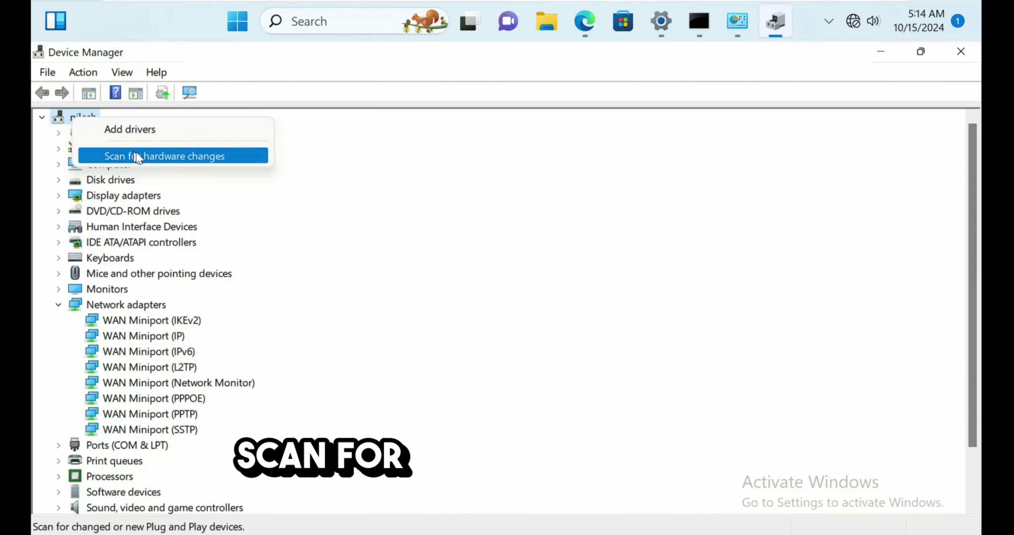
pyautogui.click(209, 157)
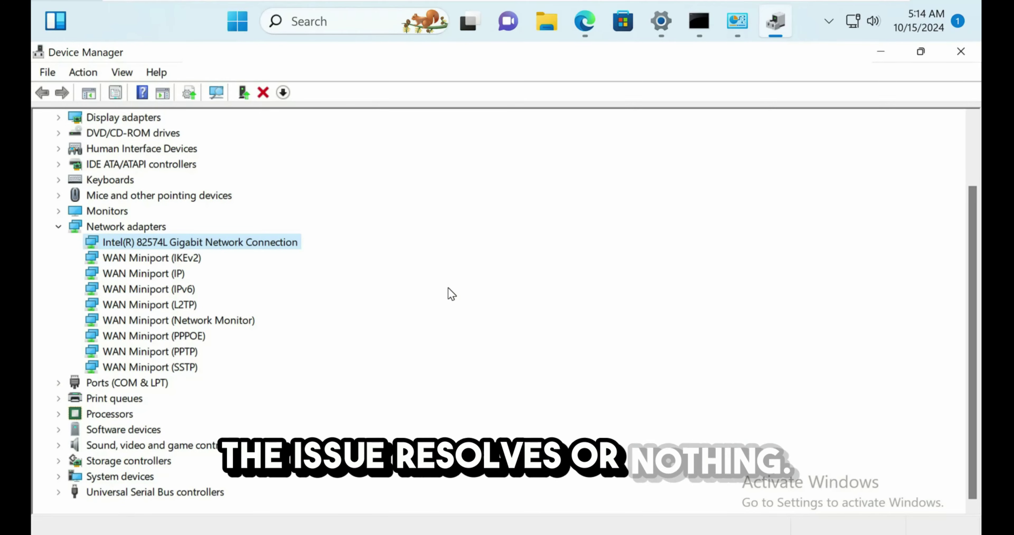
pyautogui.click(961, 51)
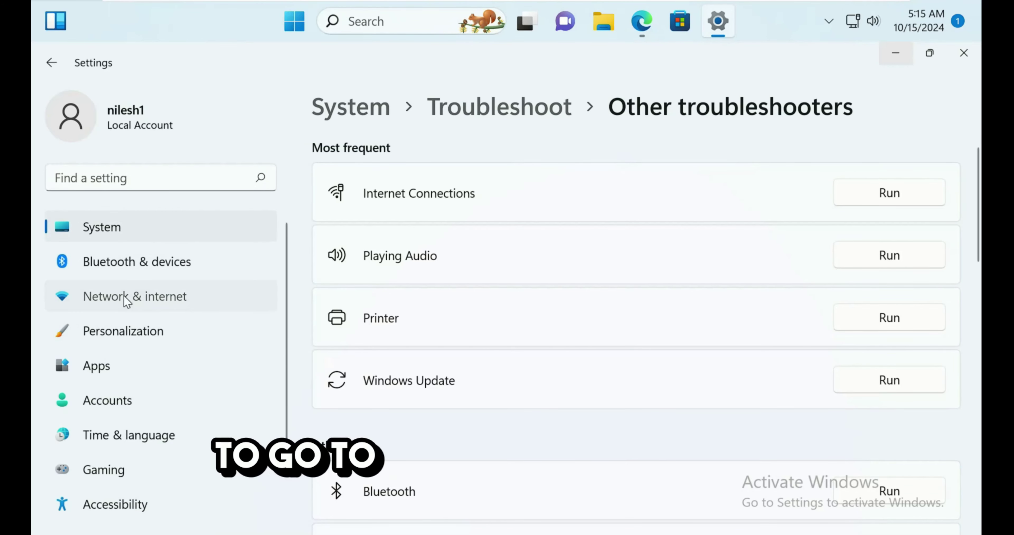
# Switch the Ethernet connection's network profile type to Private in Network & internet.
pyautogui.click(175, 309)
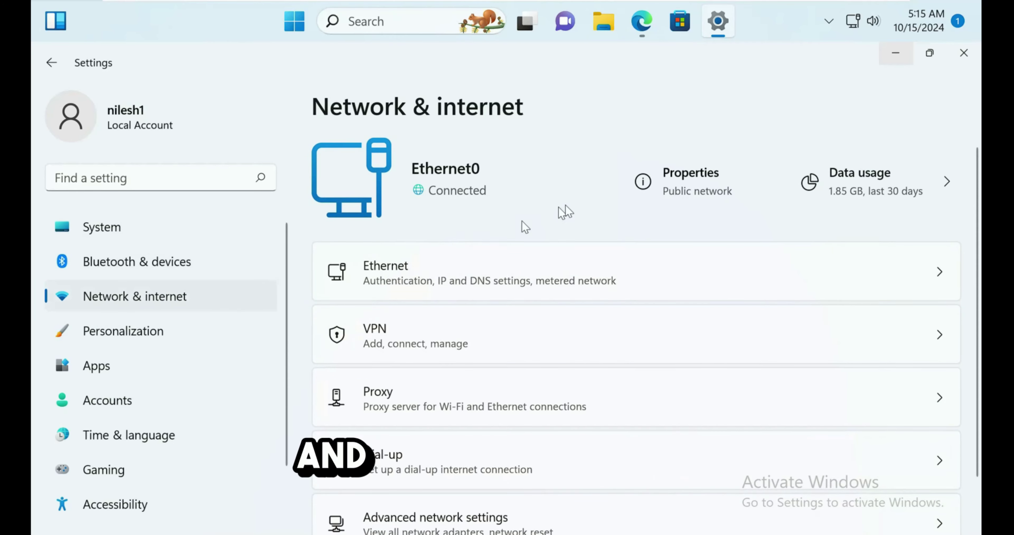
pyautogui.click(721, 184)
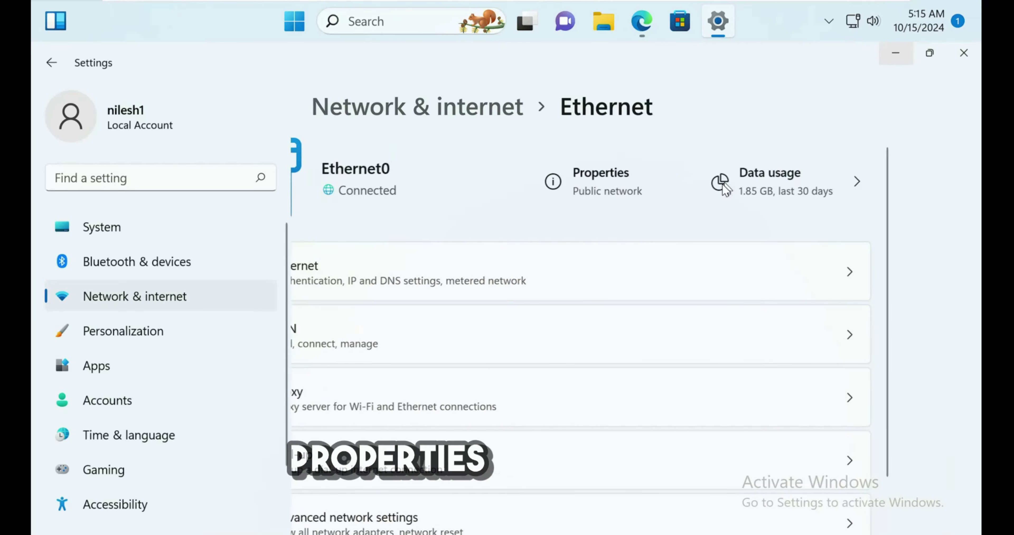
pyautogui.scroll(5, 716, 241)
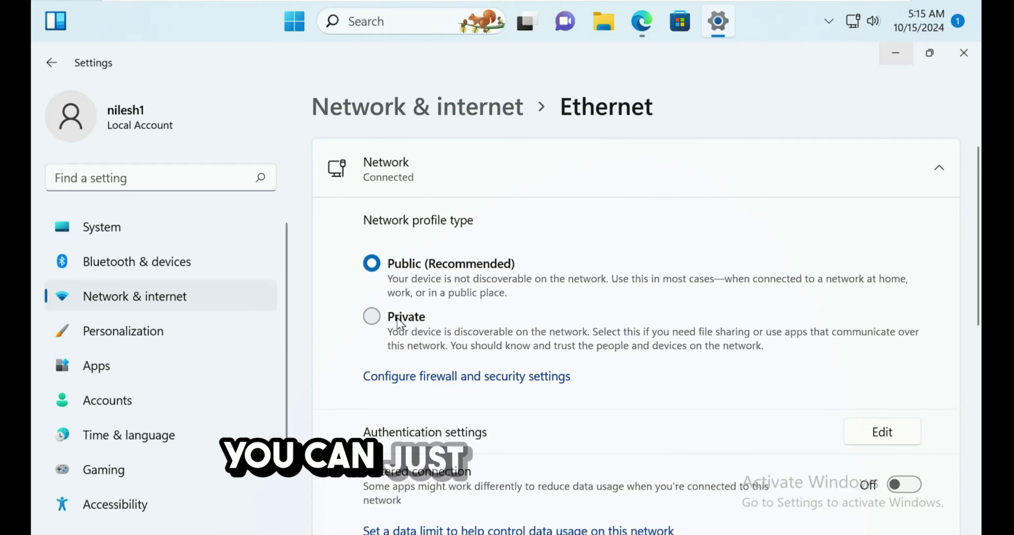
pyautogui.click(377, 317)
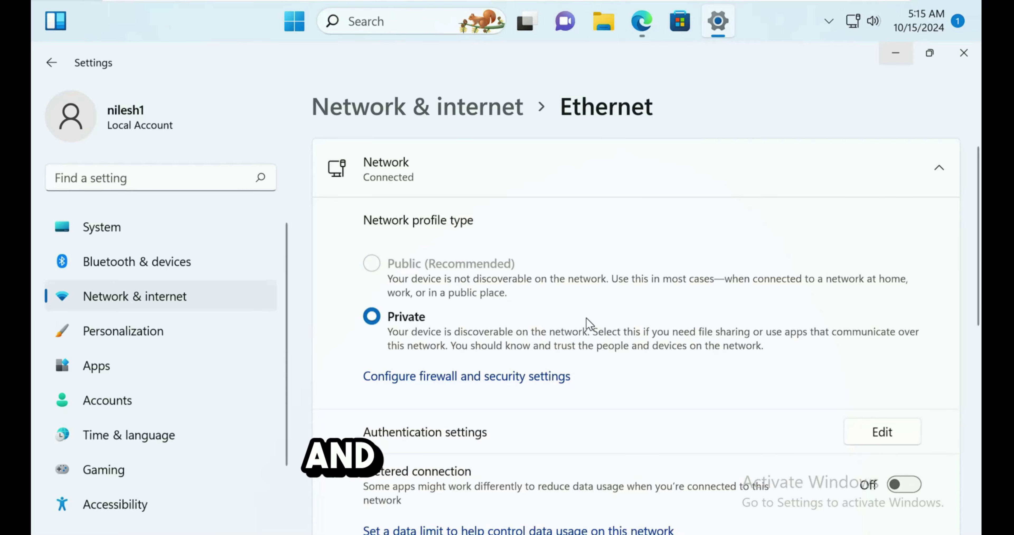
pyautogui.scroll(-5, 692, 316)
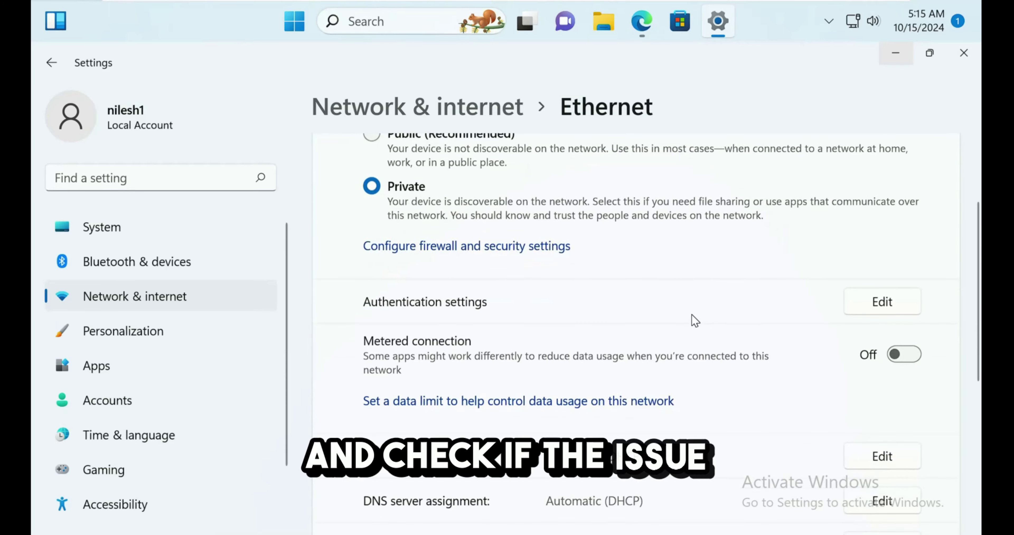
pyautogui.scroll(-2, 695, 321)
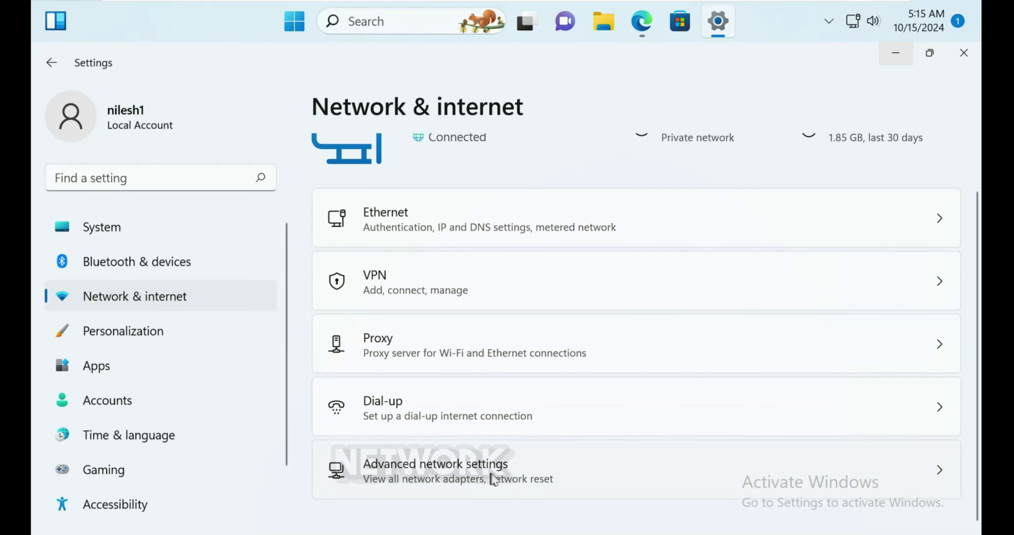
# Start Network reset from Advanced network settings and confirm resetting now.
pyautogui.click(507, 478)
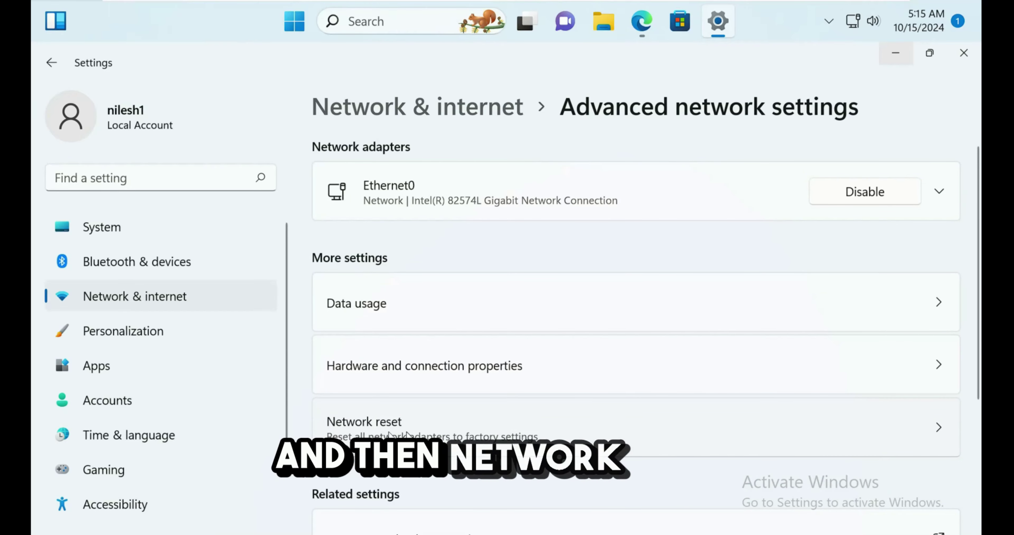
pyautogui.click(390, 433)
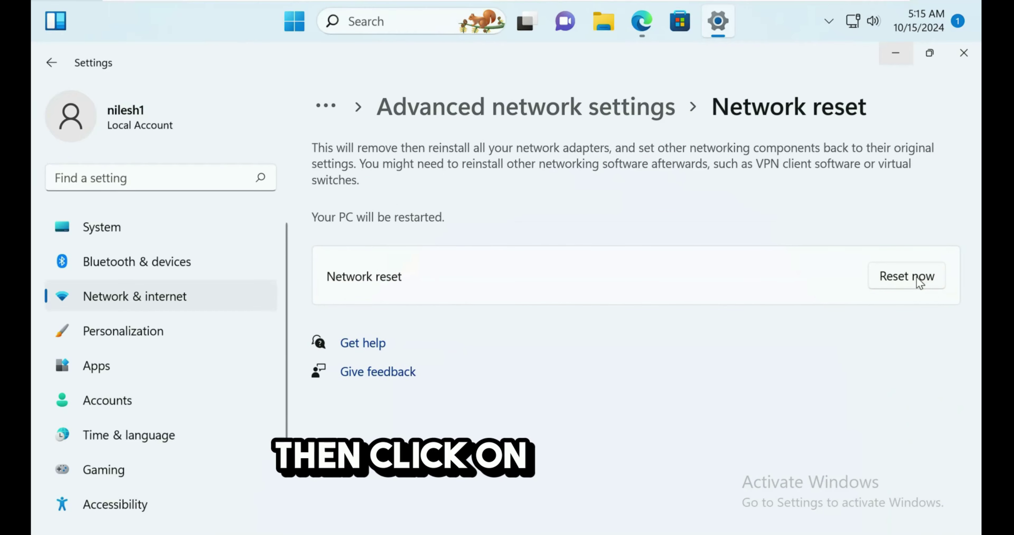
pyautogui.click(917, 276)
pyautogui.click(440, 346)
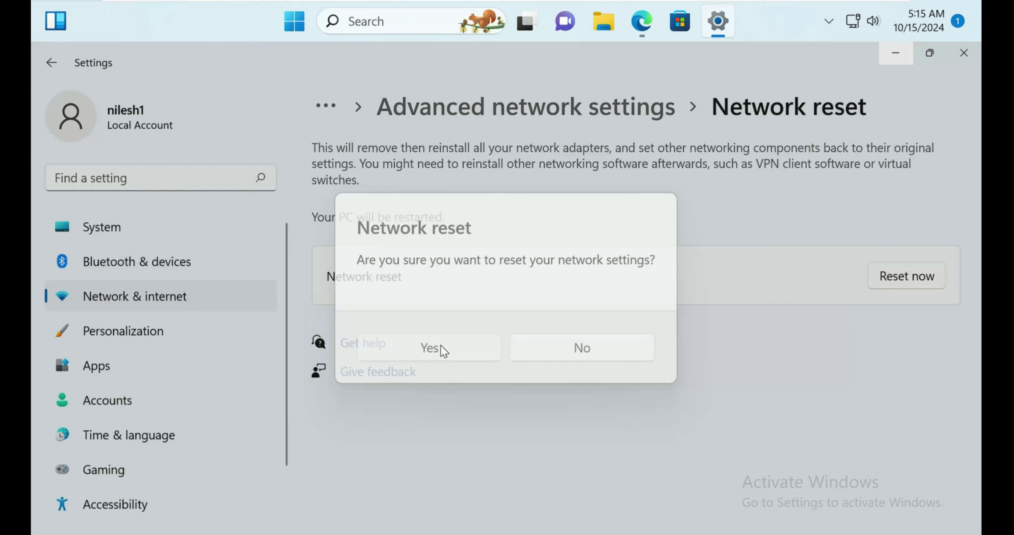